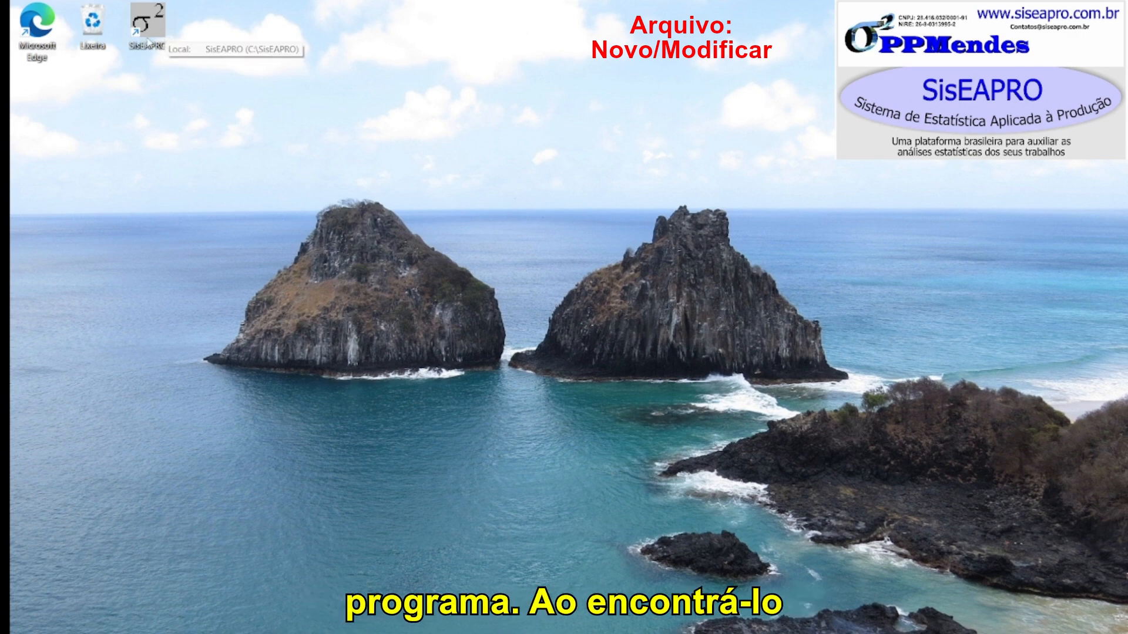
# Launch SisEAPRO from the desktop and start a new, empty data file
pyautogui.doubleClick(150, 26)
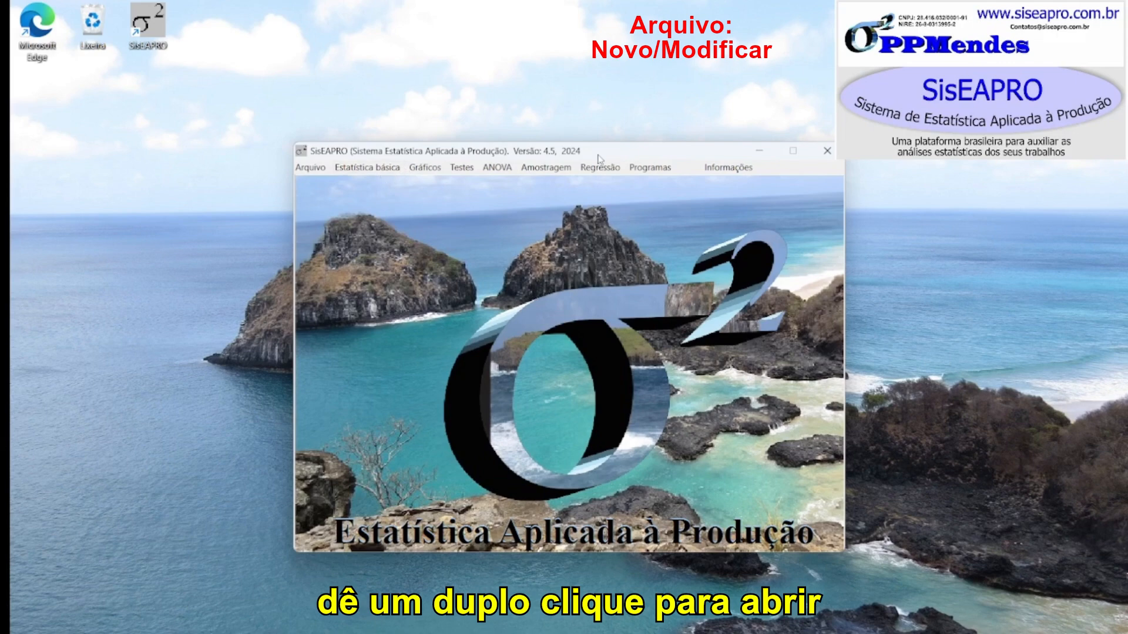
pyautogui.moveTo(599, 159); pyautogui.dragTo(498, 127)
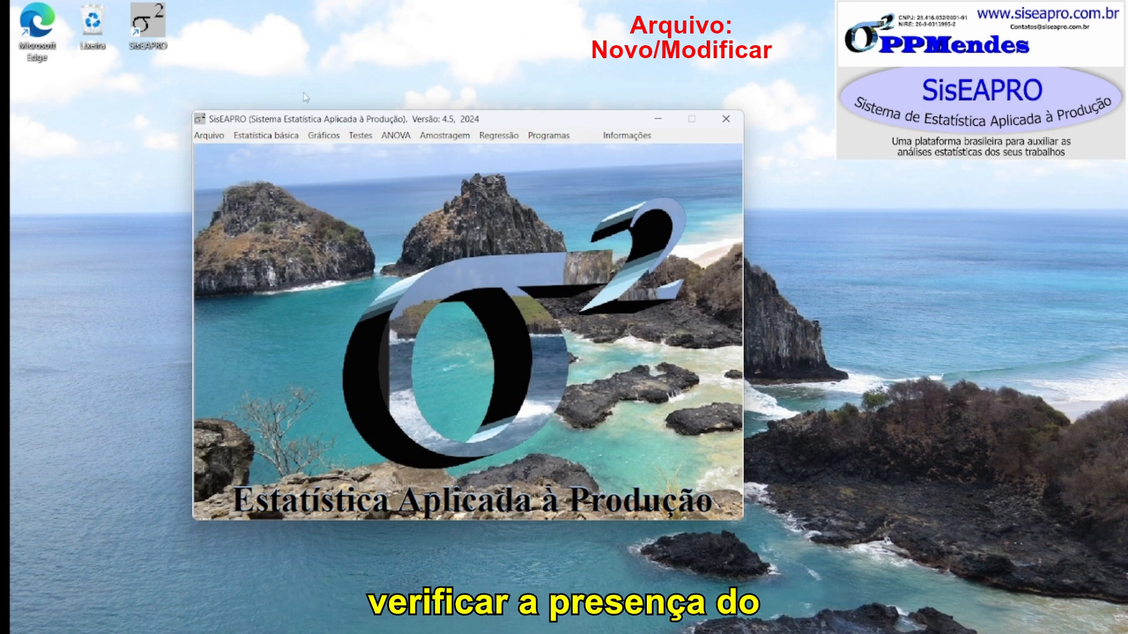
pyautogui.click(220, 139)
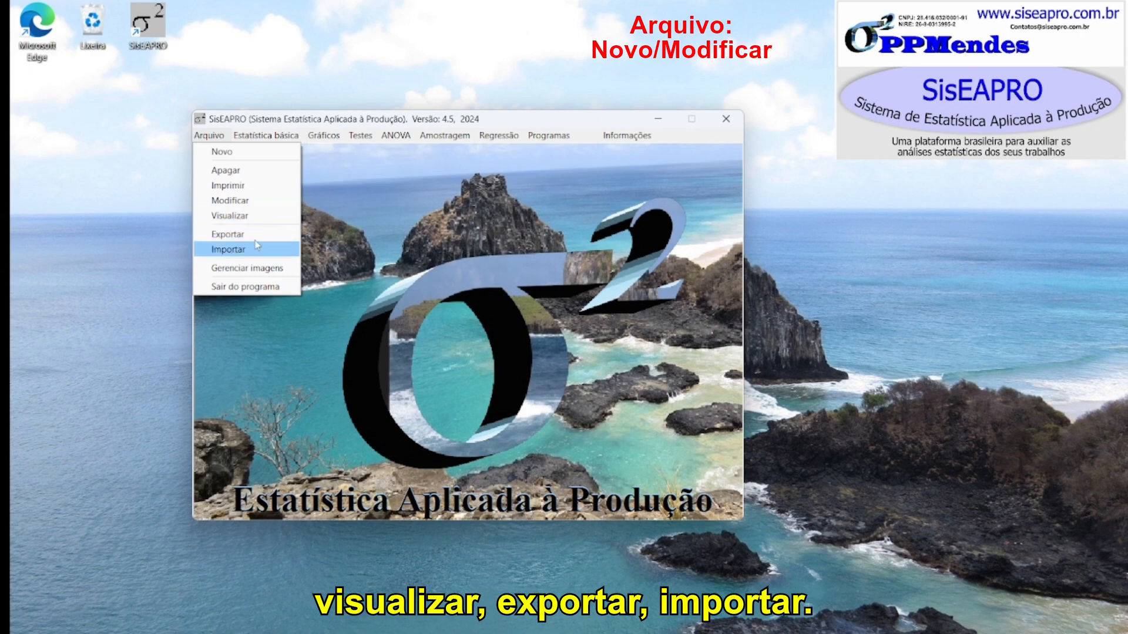
pyautogui.click(227, 153)
pyautogui.moveTo(367, 216); pyautogui.dragTo(203, 113)
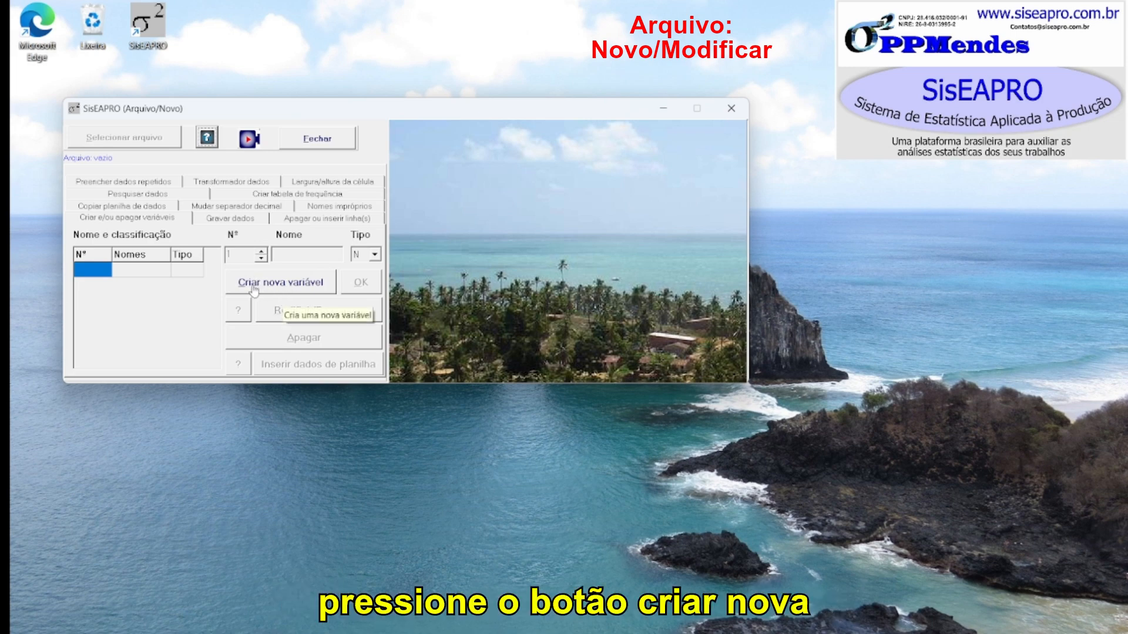
# Create variable 1 with the name peso and the numeric type N
pyautogui.click(305, 288)
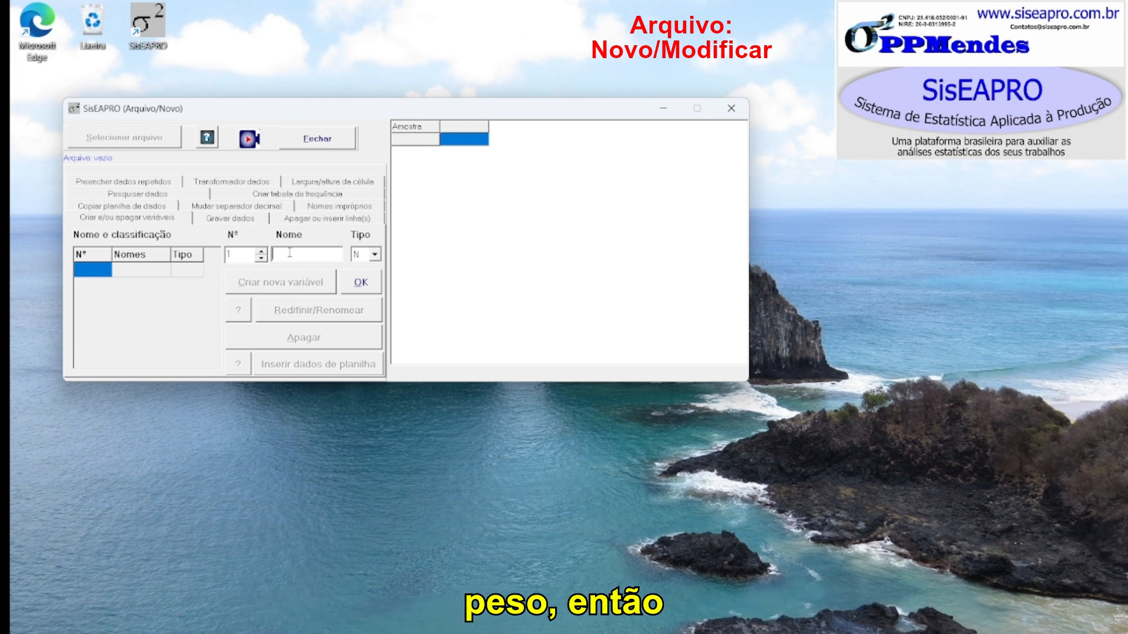
pyautogui.write('peso')
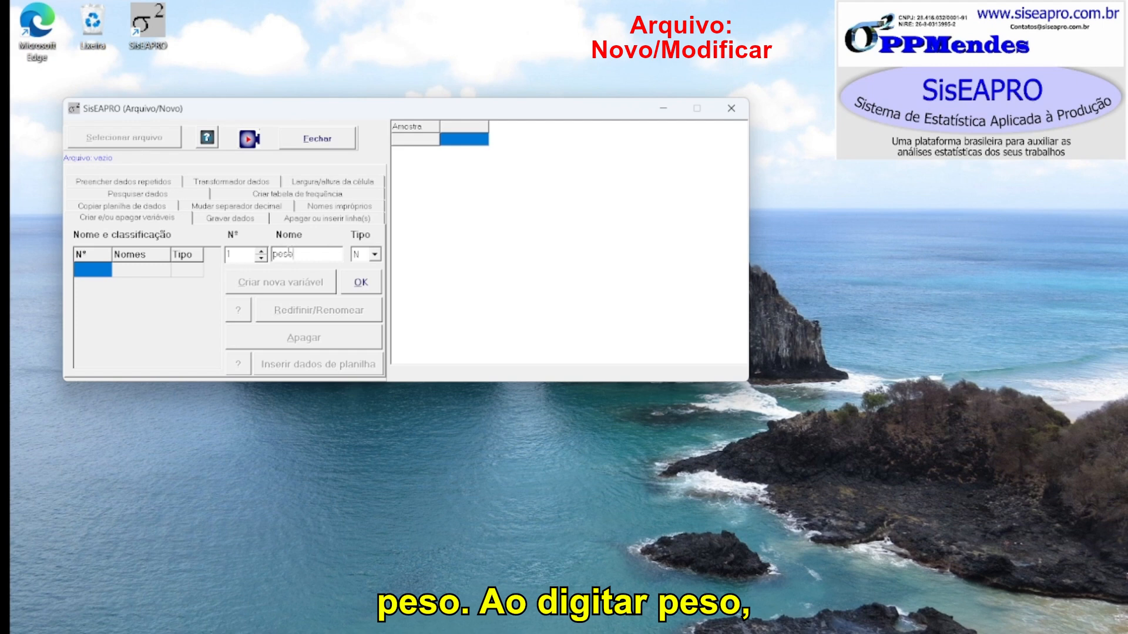
pyautogui.click(375, 254)
pyautogui.click(376, 262)
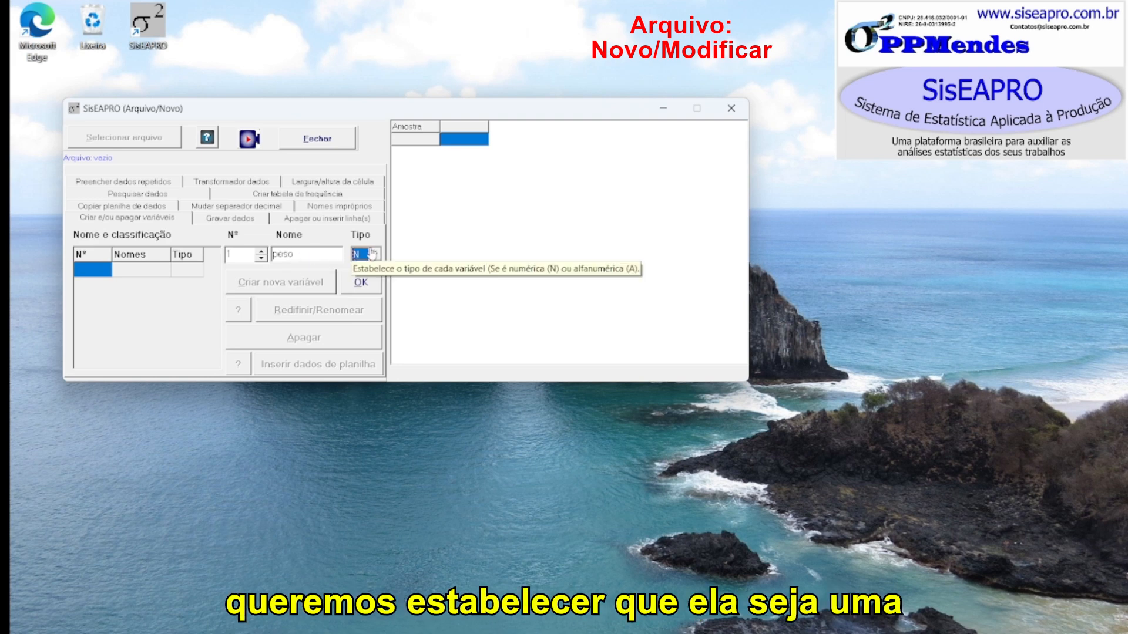
pyautogui.click(364, 283)
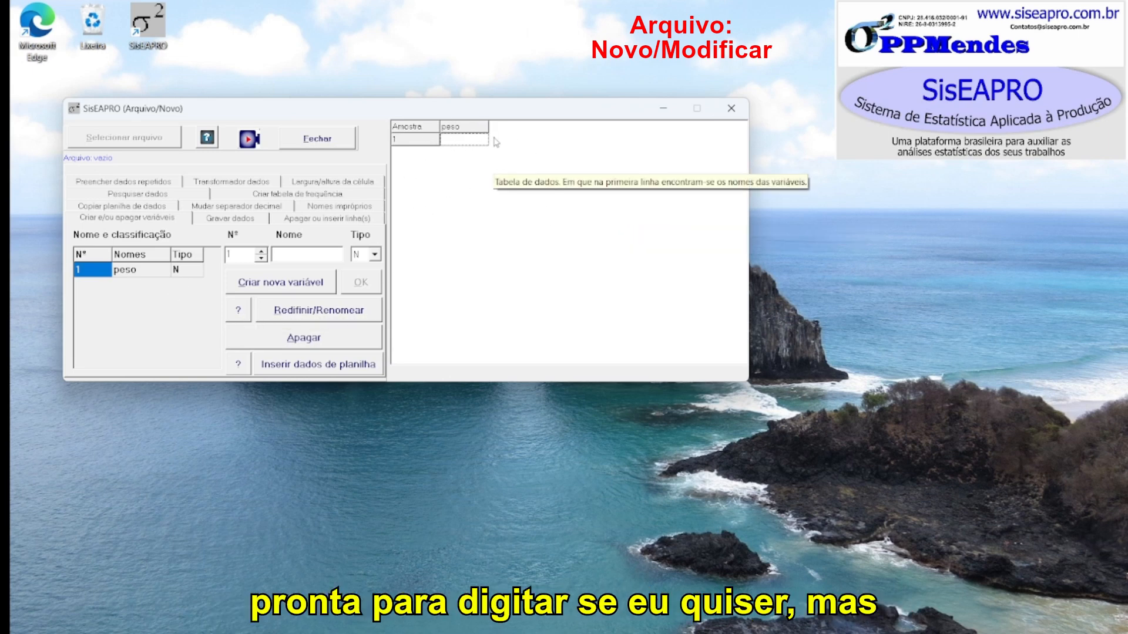
# Create variable 2 with the name comp, keeping the numeric type N
pyautogui.click(315, 255)
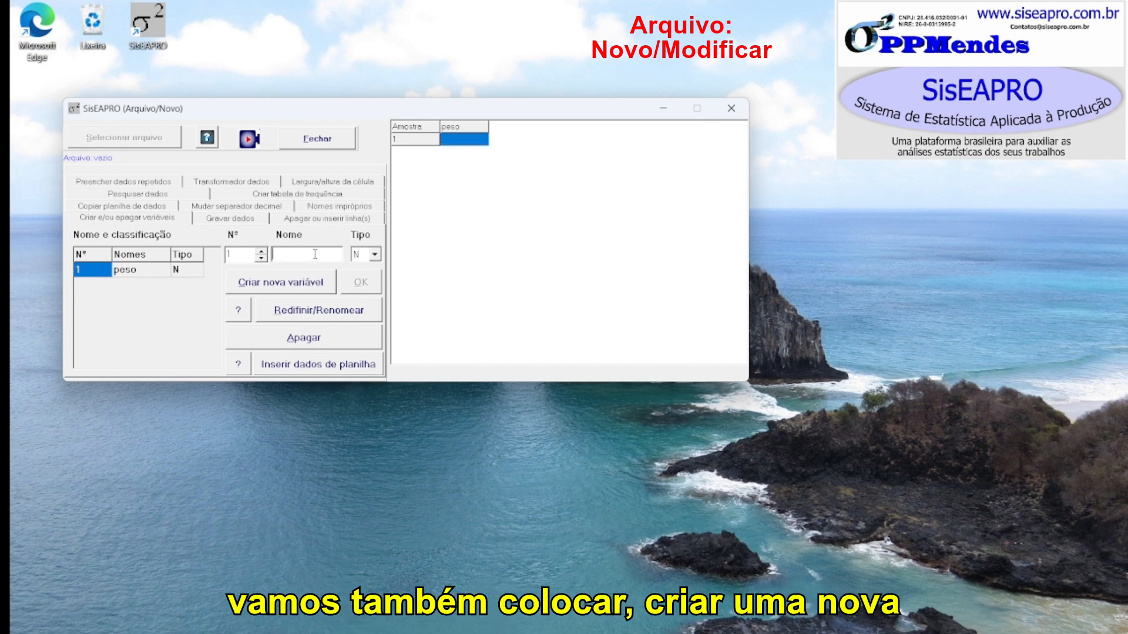
pyautogui.click(273, 292)
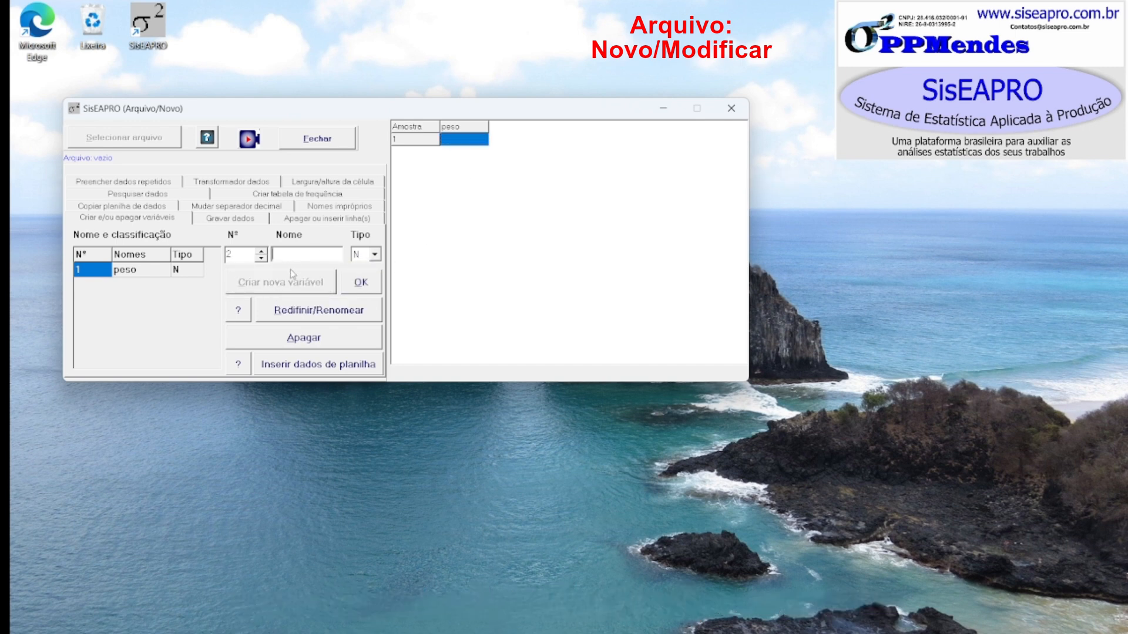
pyautogui.write('c')
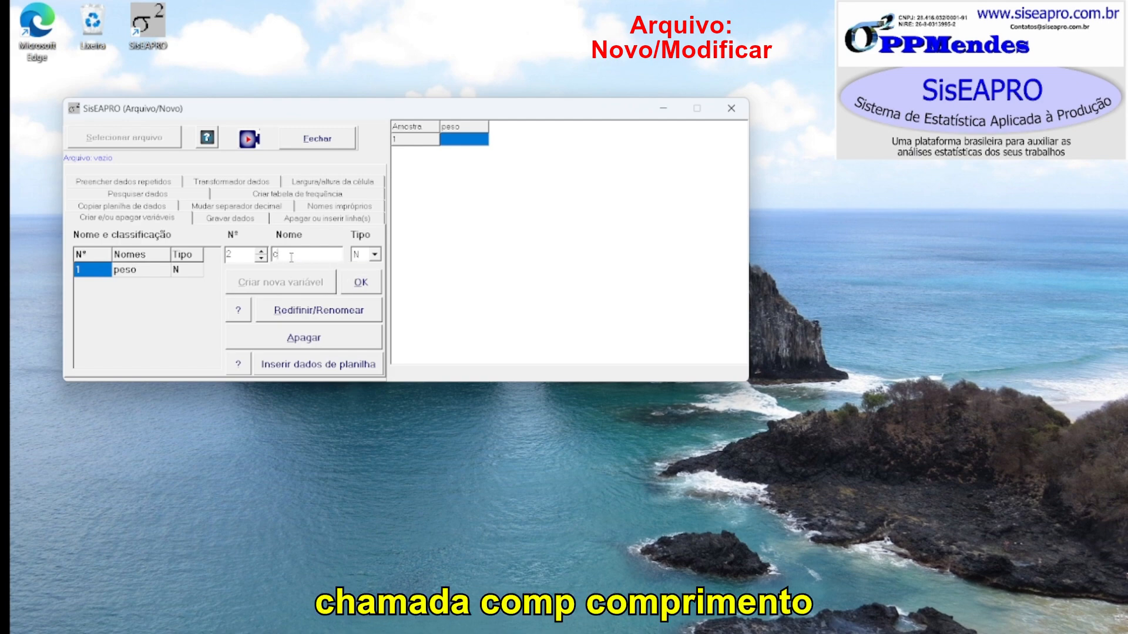
pyautogui.write('omp')
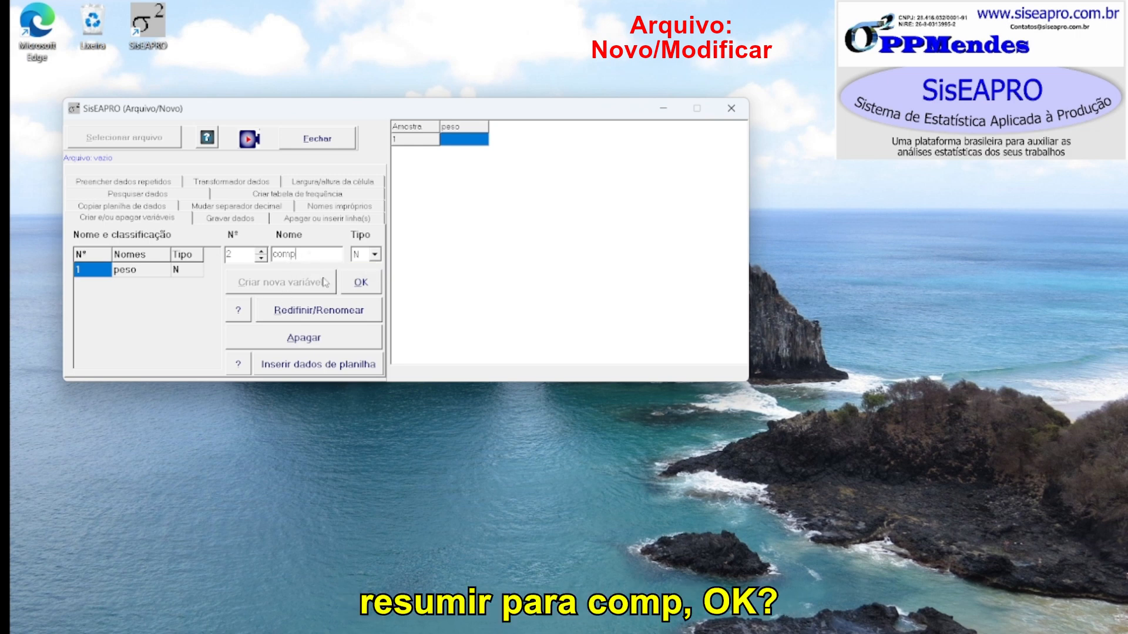
pyautogui.click(361, 283)
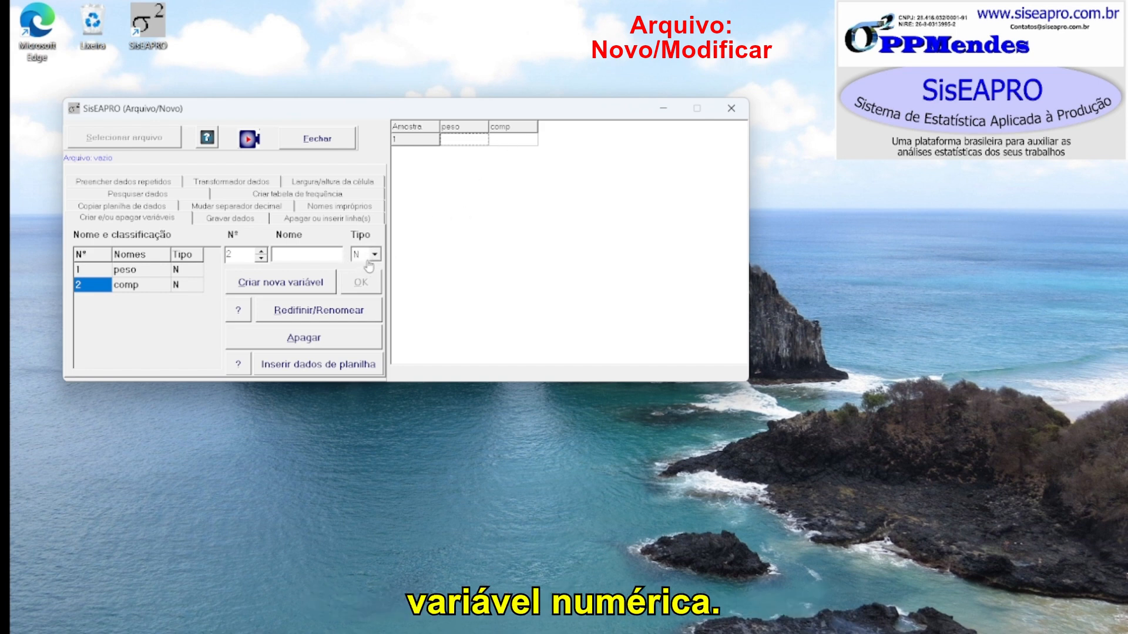
# Create variable 3 with the name sexo and the alphanumeric type A
pyautogui.click(291, 286)
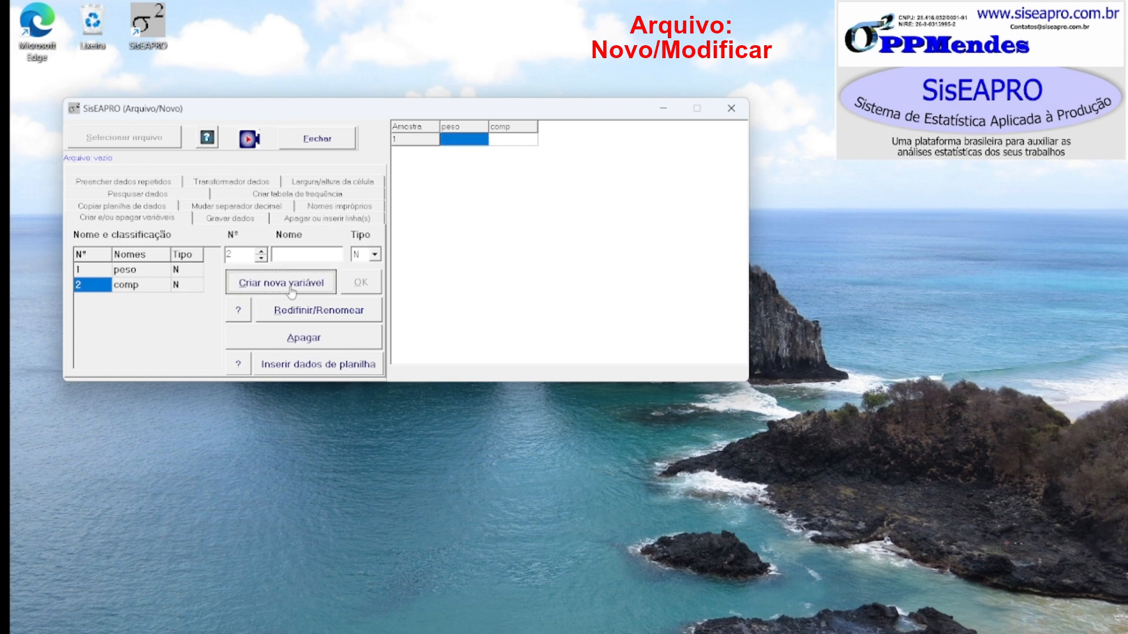
pyautogui.write('sexo')
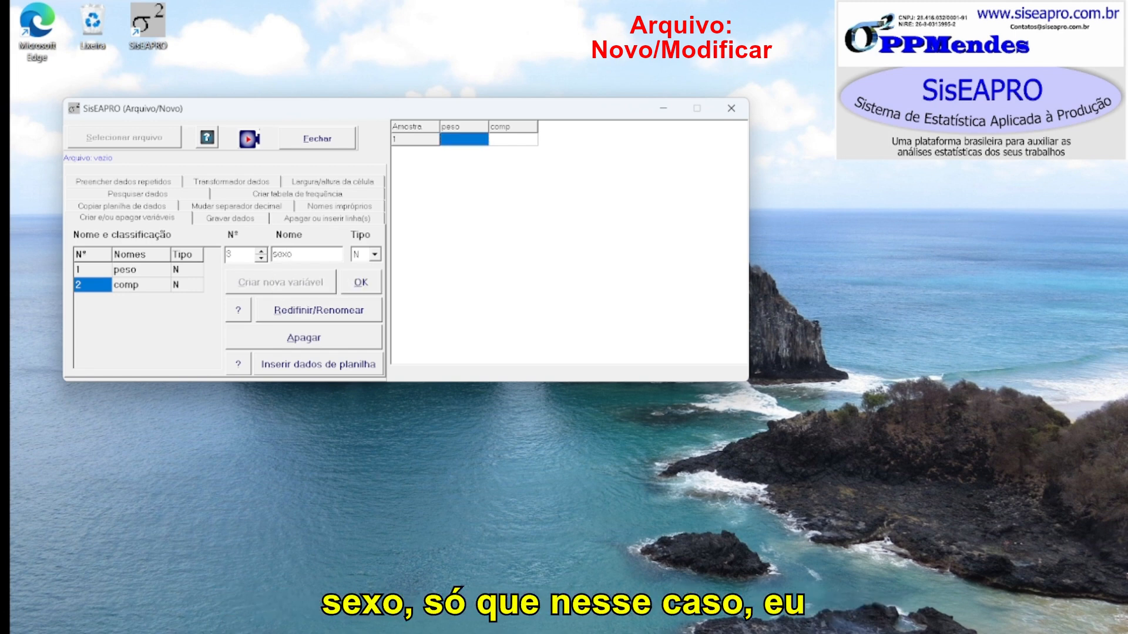
pyautogui.click(356, 259)
pyautogui.click(356, 282)
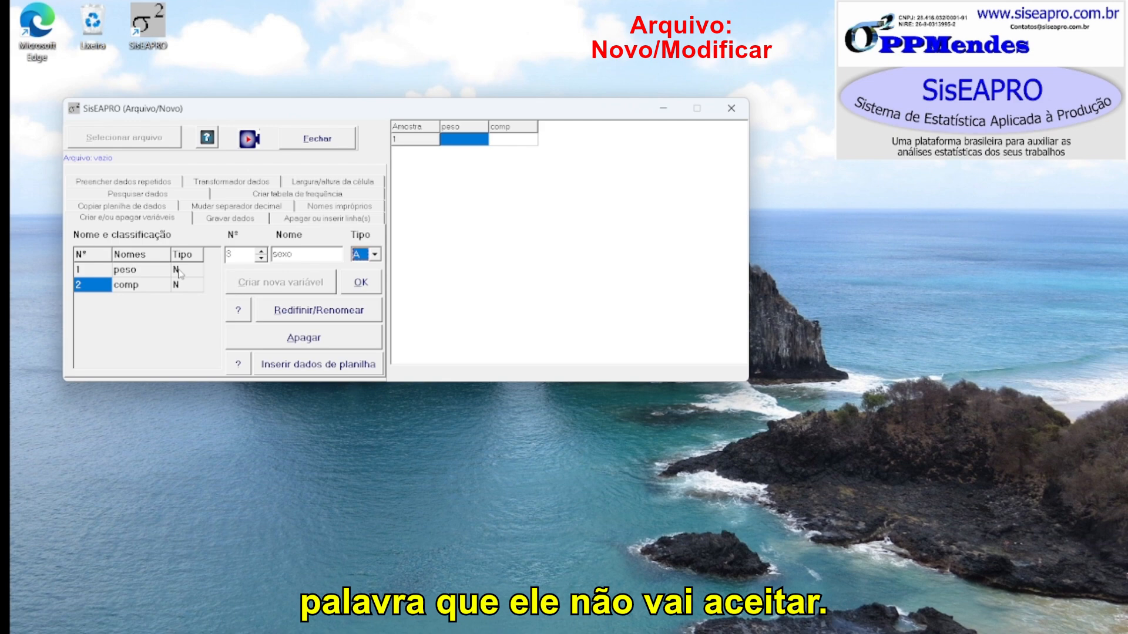
pyautogui.click(372, 284)
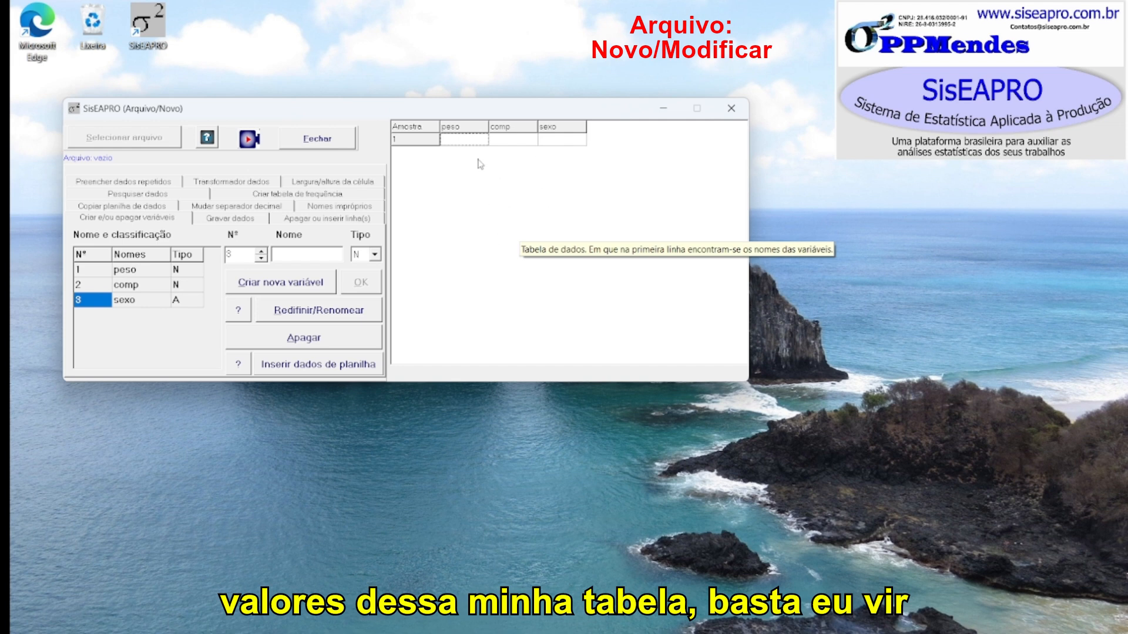
# Fill the peso column for samples 1 to 4 with the values 30, 30, 40 and 51,5
pyautogui.click(466, 141)
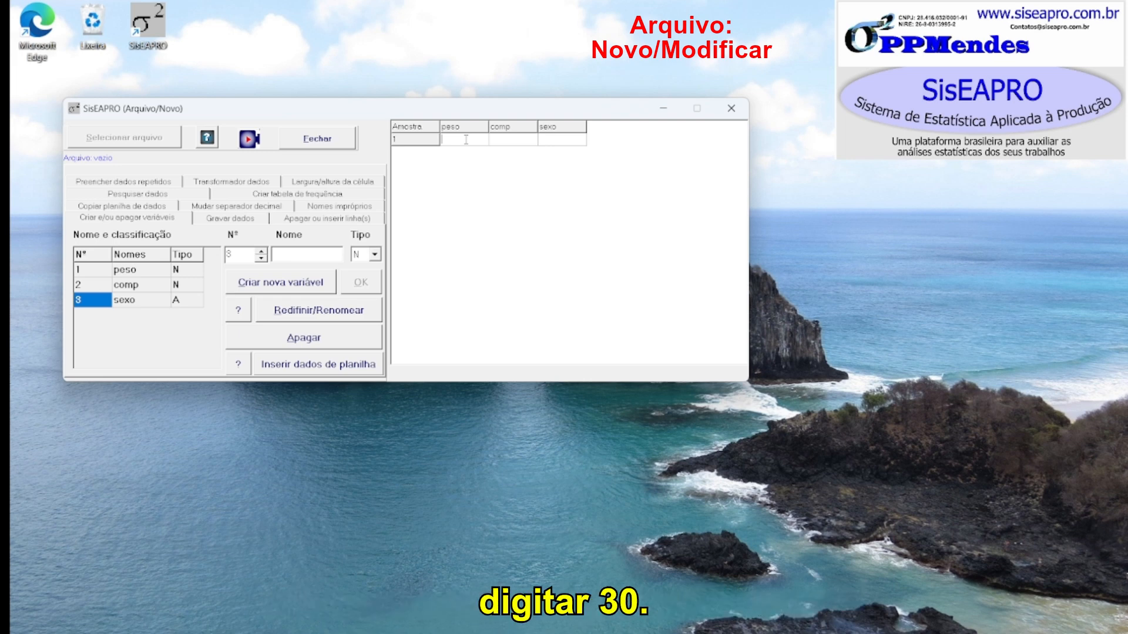
pyautogui.write('30')
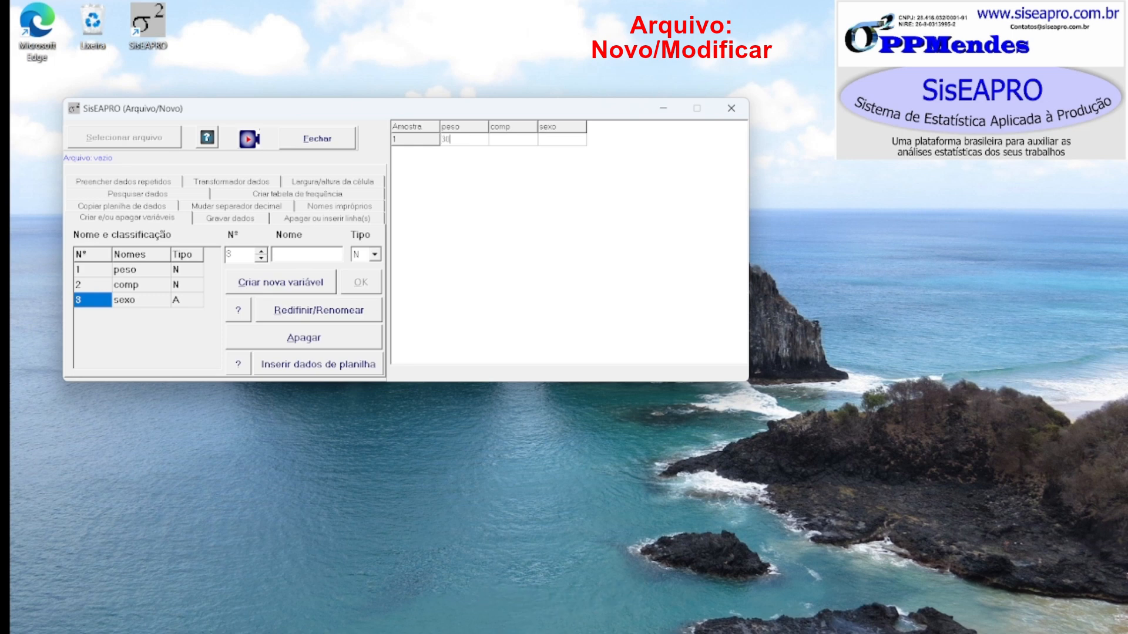
pyautogui.press('Down')
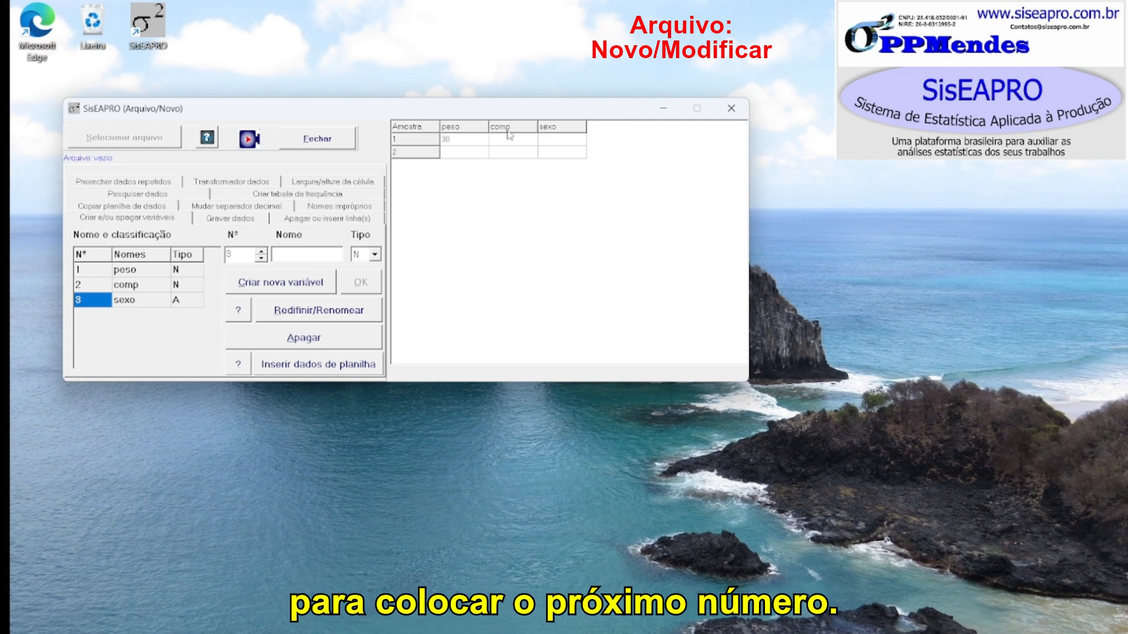
pyautogui.click(462, 154)
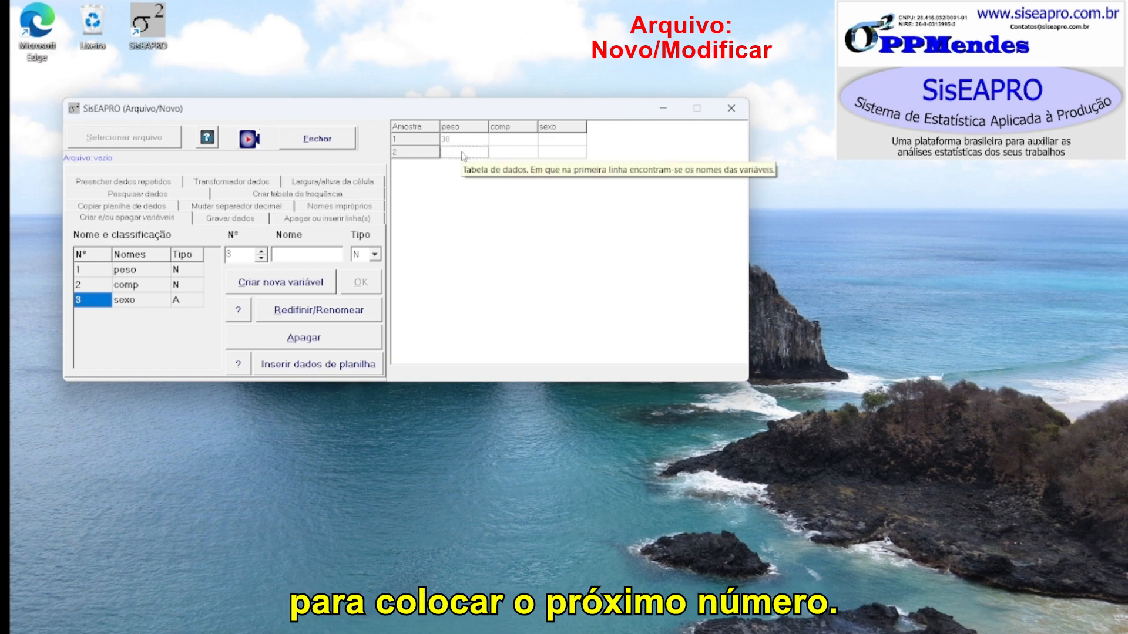
pyautogui.write('30')
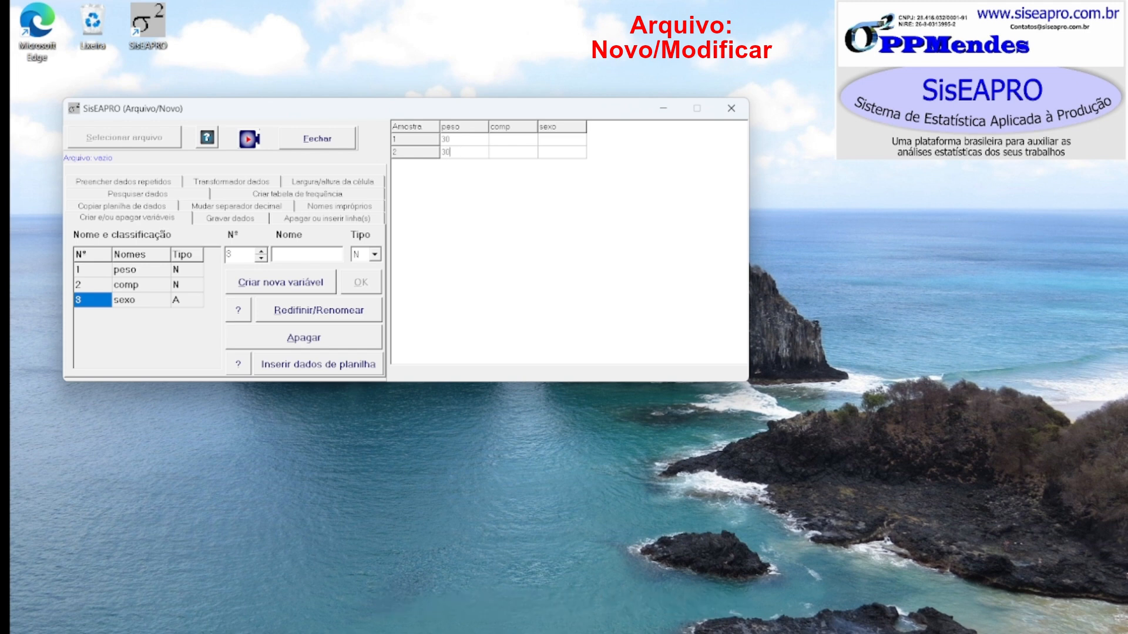
pyautogui.press('Return')
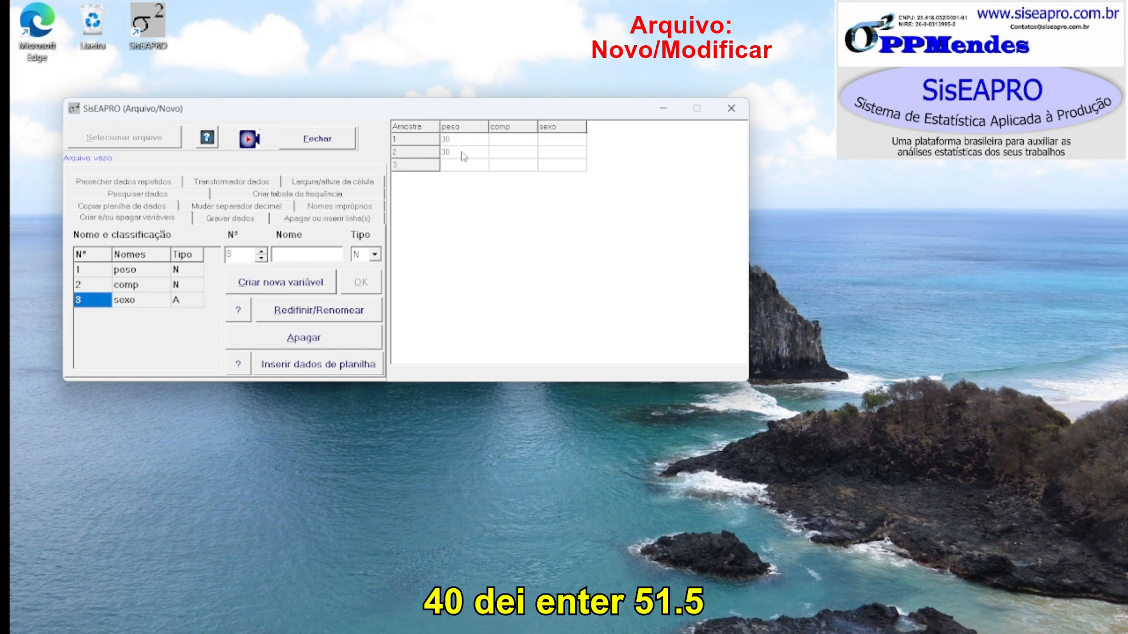
pyautogui.write('40')
pyautogui.press('Return')
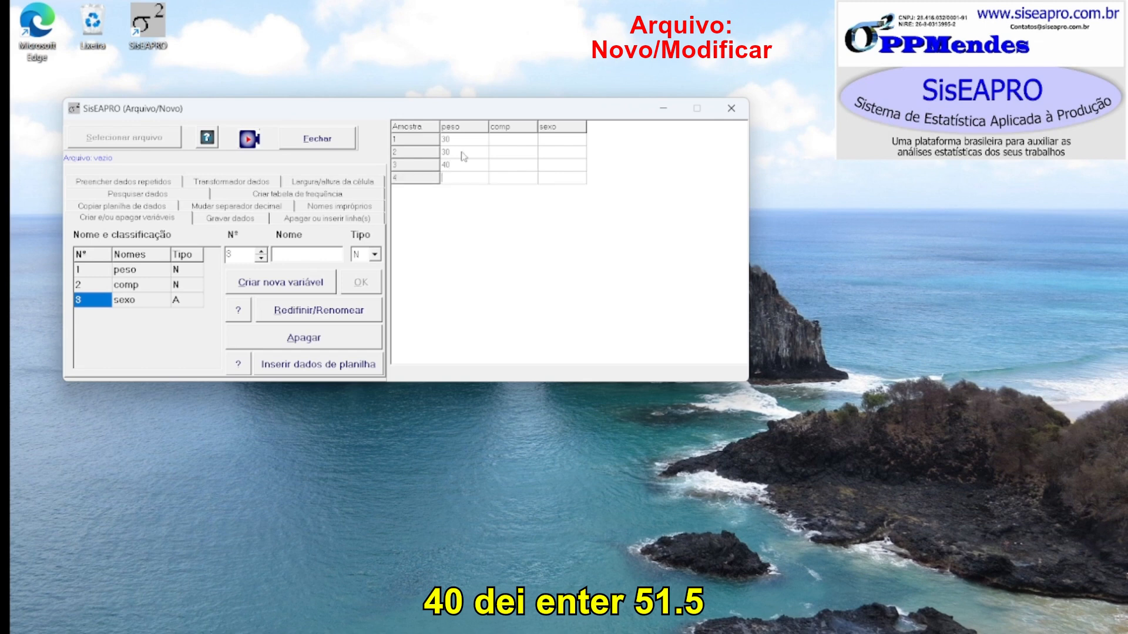
pyautogui.write('51,5')
pyautogui.press('Return')
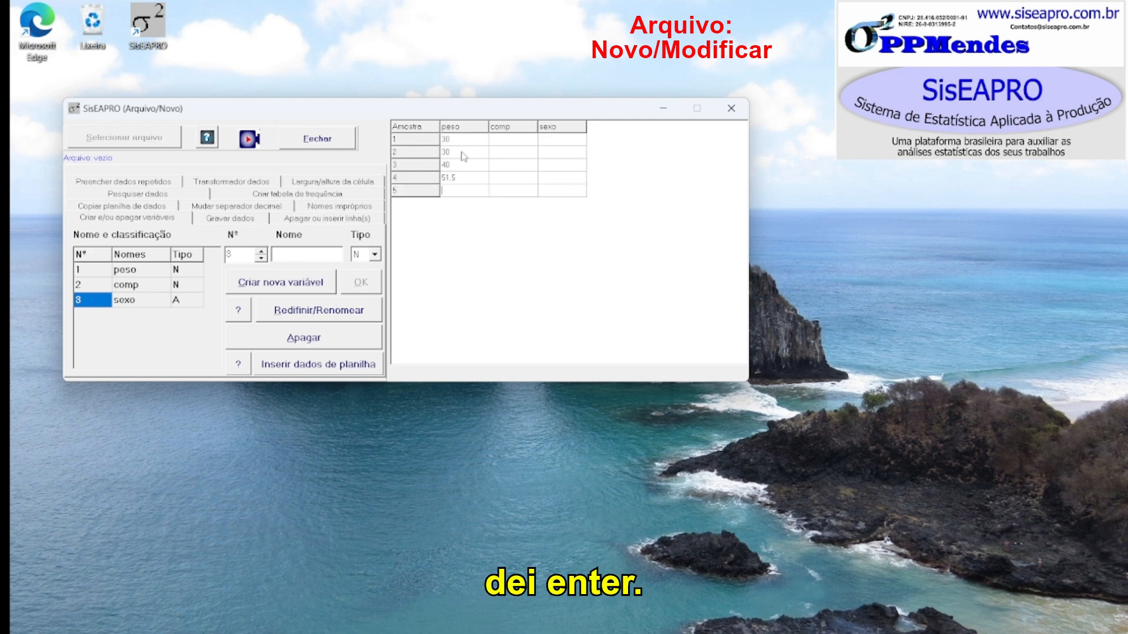
# Try to enter the peso value of sample 5 with a decimal point instead of a comma
pyautogui.write('62,4')
pyautogui.press('BackSpace')
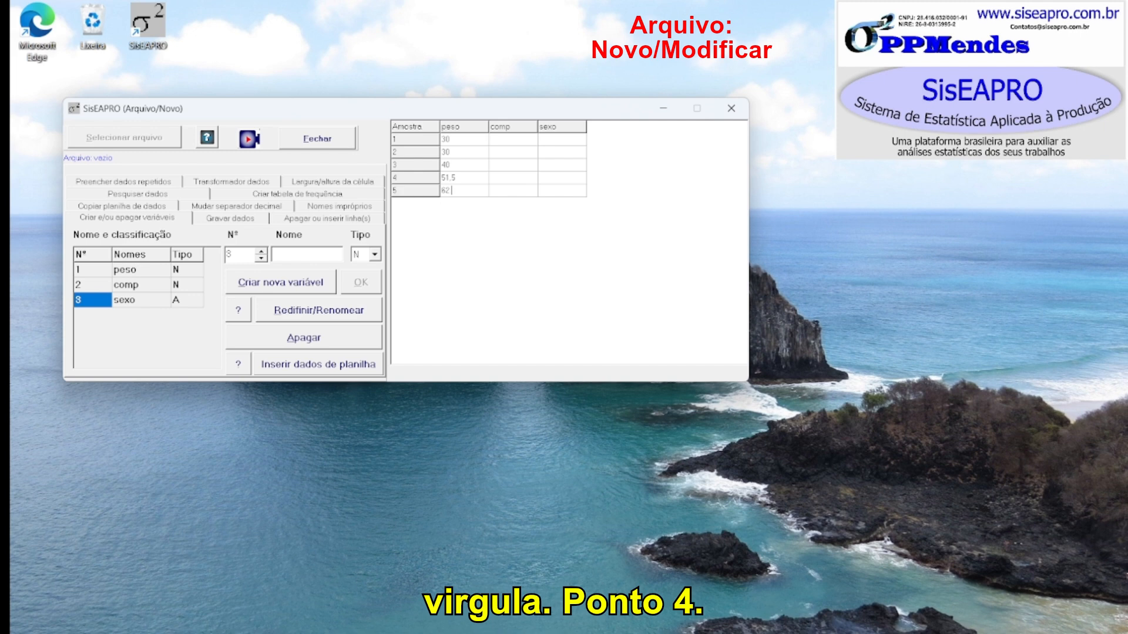
pyautogui.write('4')
pyautogui.press('Up')
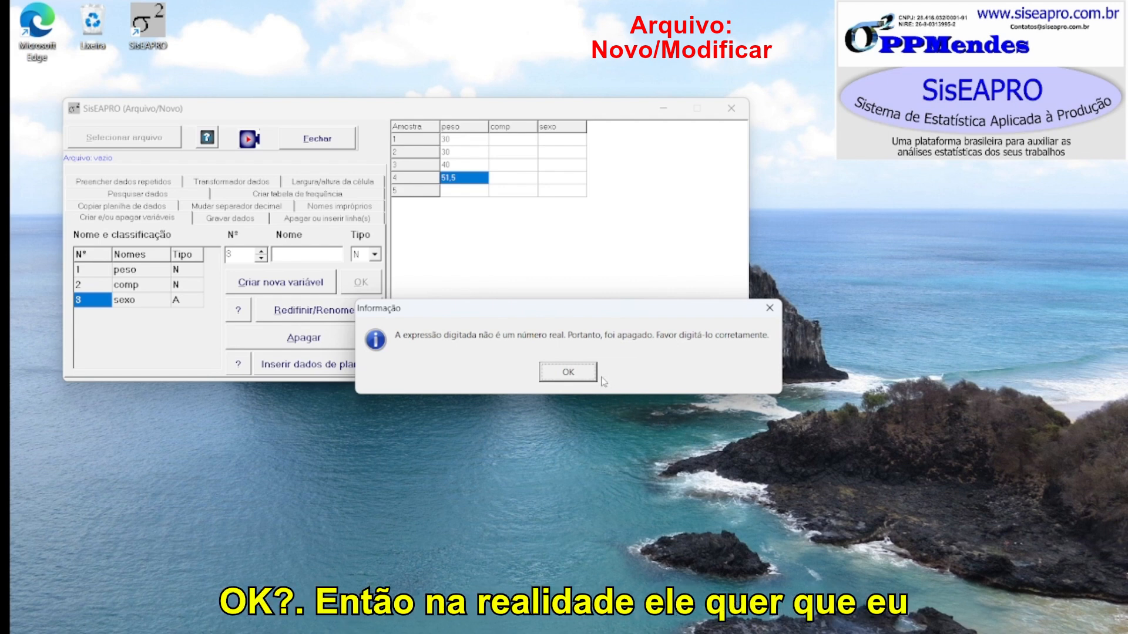
pyautogui.click(577, 371)
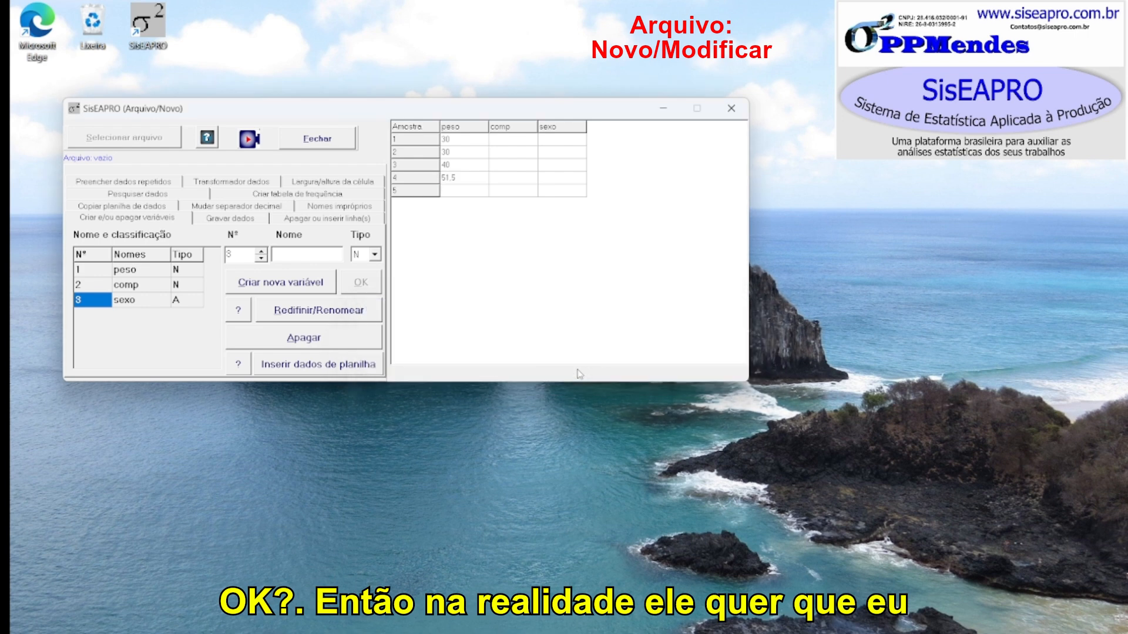
# Set the peso of sample 5 to 62,4 and fill comp for samples 1 to 3 with 5, 5,2 and 6
pyautogui.write('62')
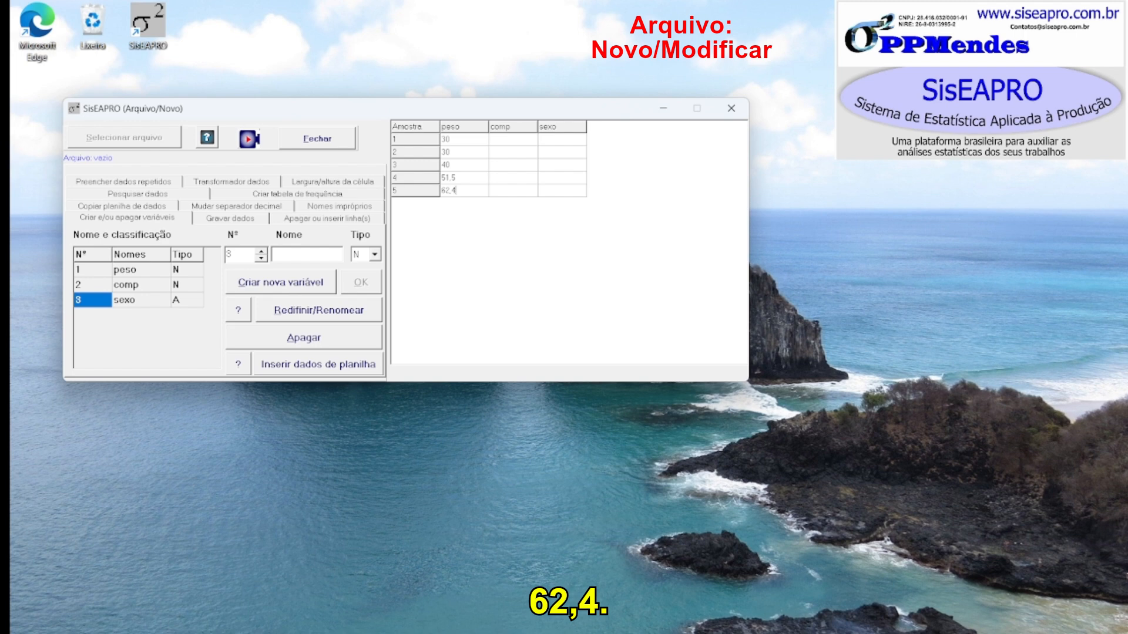
pyautogui.write(',4')
pyautogui.click(512, 138)
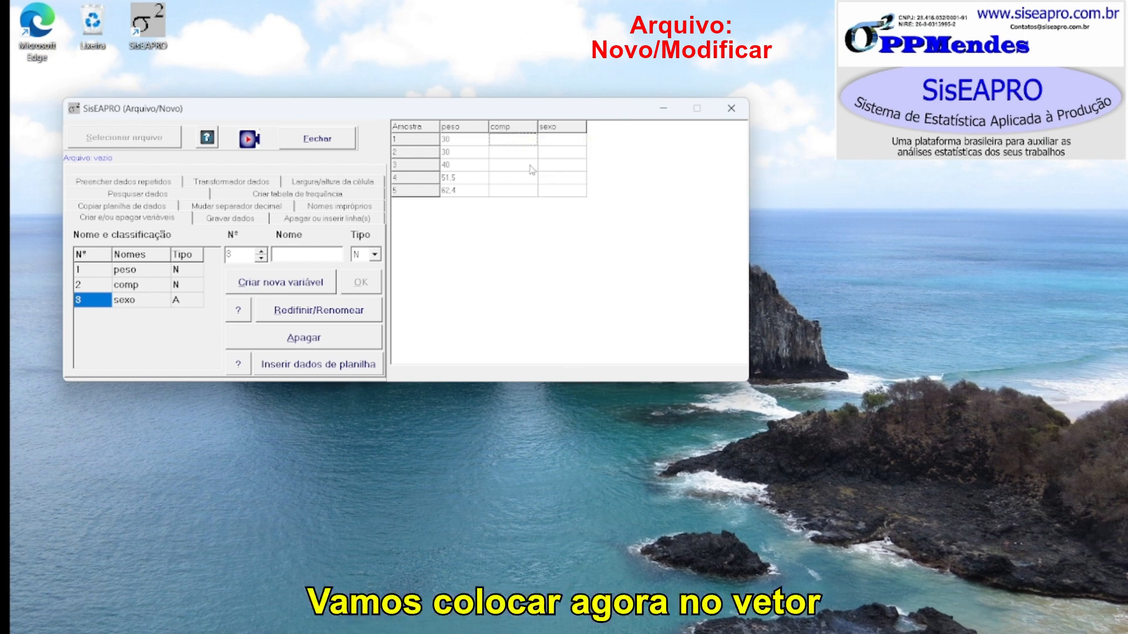
pyautogui.write('5')
pyautogui.press('Return')
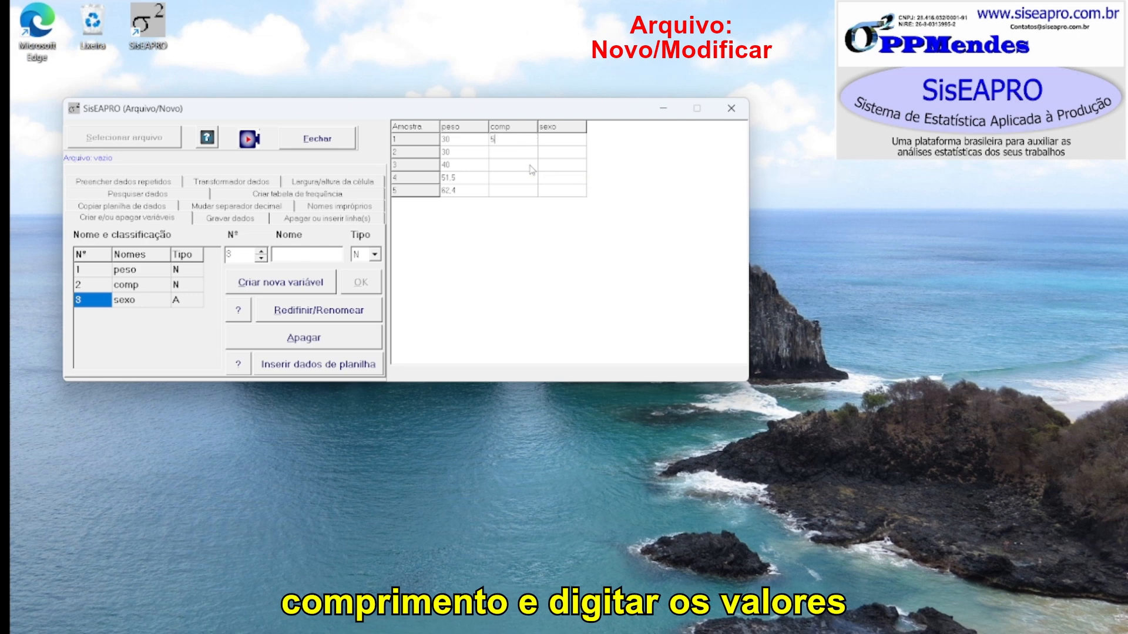
pyautogui.write('5,2')
pyautogui.press('Return')
pyautogui.write('6')
pyautogui.press('Return')
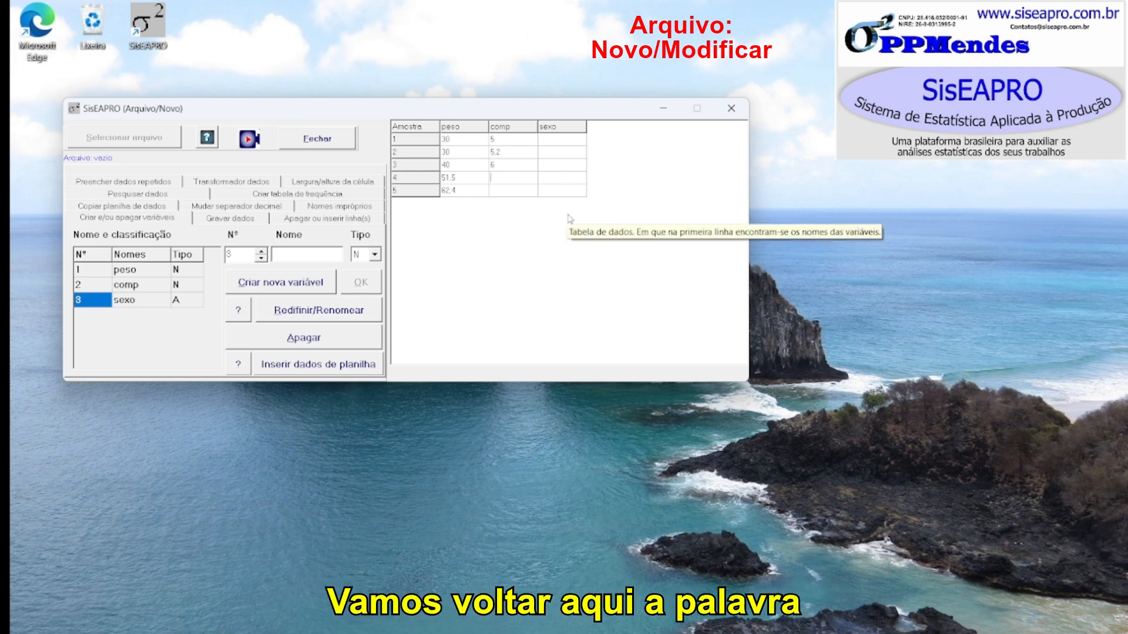
# Try to enter the letter m as the comp value of sample 4
pyautogui.write('m')
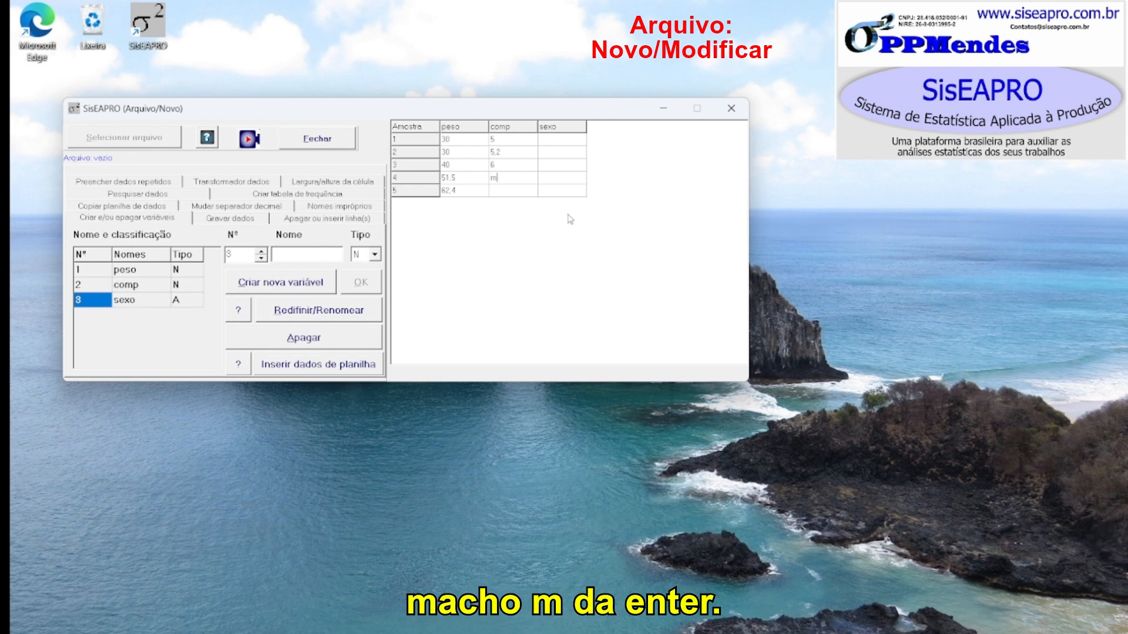
pyautogui.press('Return')
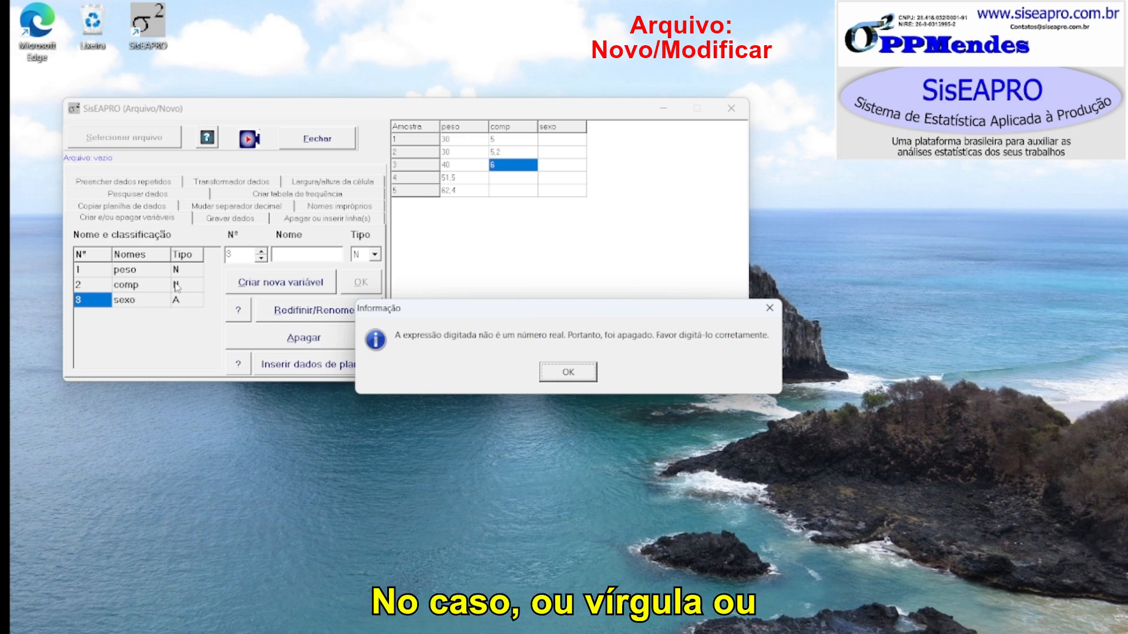
pyautogui.click(569, 372)
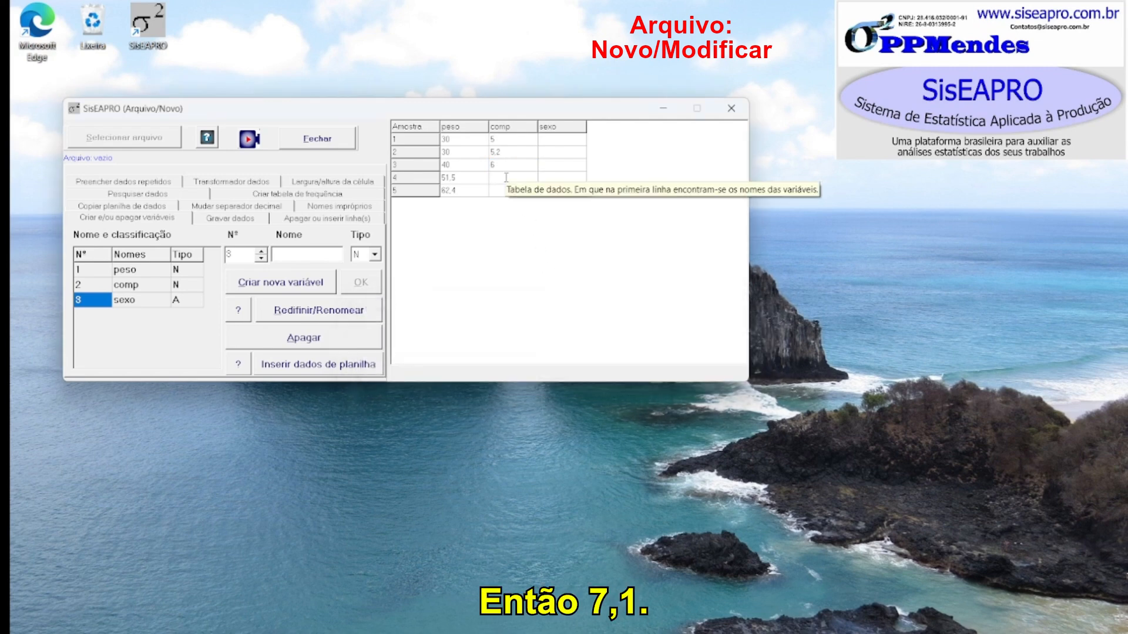
# Fill comp for samples 4 and 5 with 7,1 and 8,3
pyautogui.write('7.1')
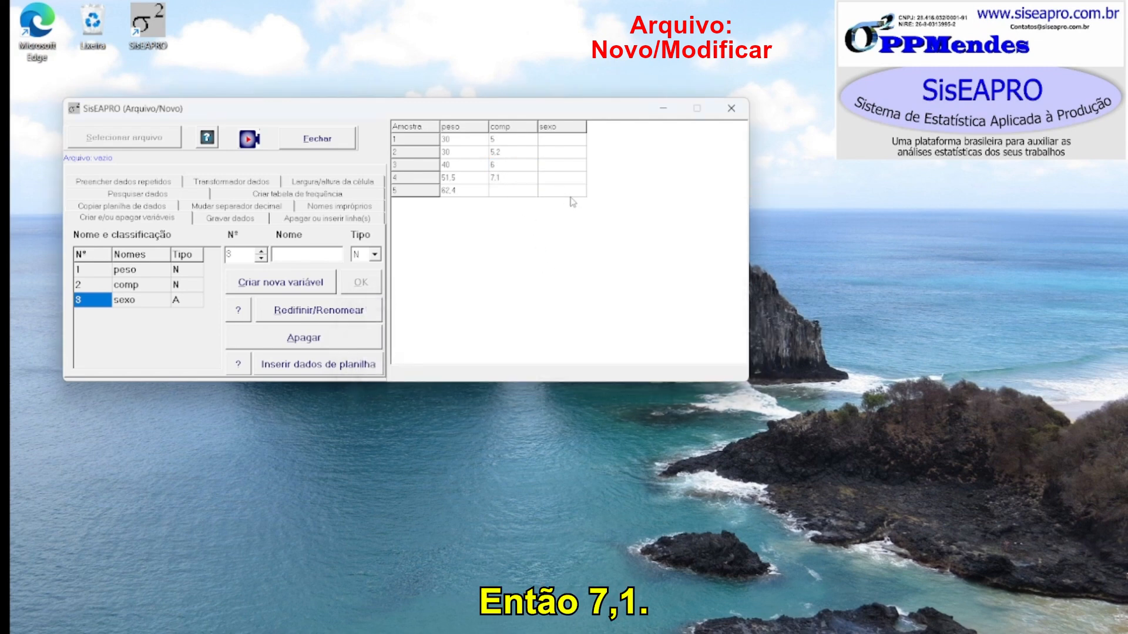
pyautogui.click(503, 192)
pyautogui.write('8.3')
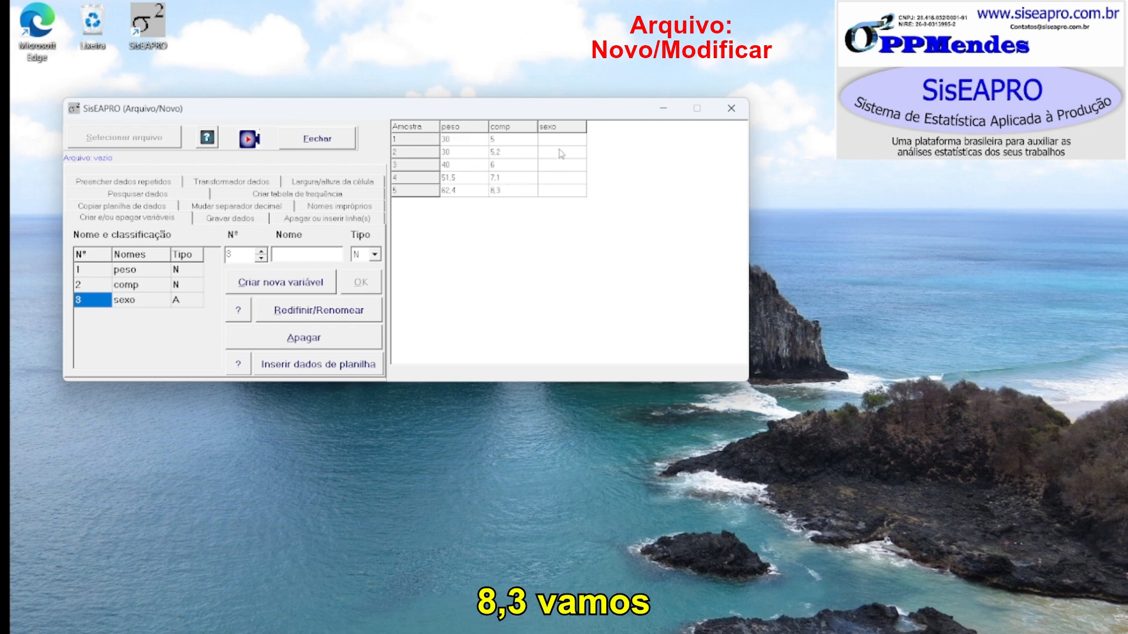
# Fill the sexo column with m for samples 1 and 2 and f for samples 3 to 5
pyautogui.click(558, 145)
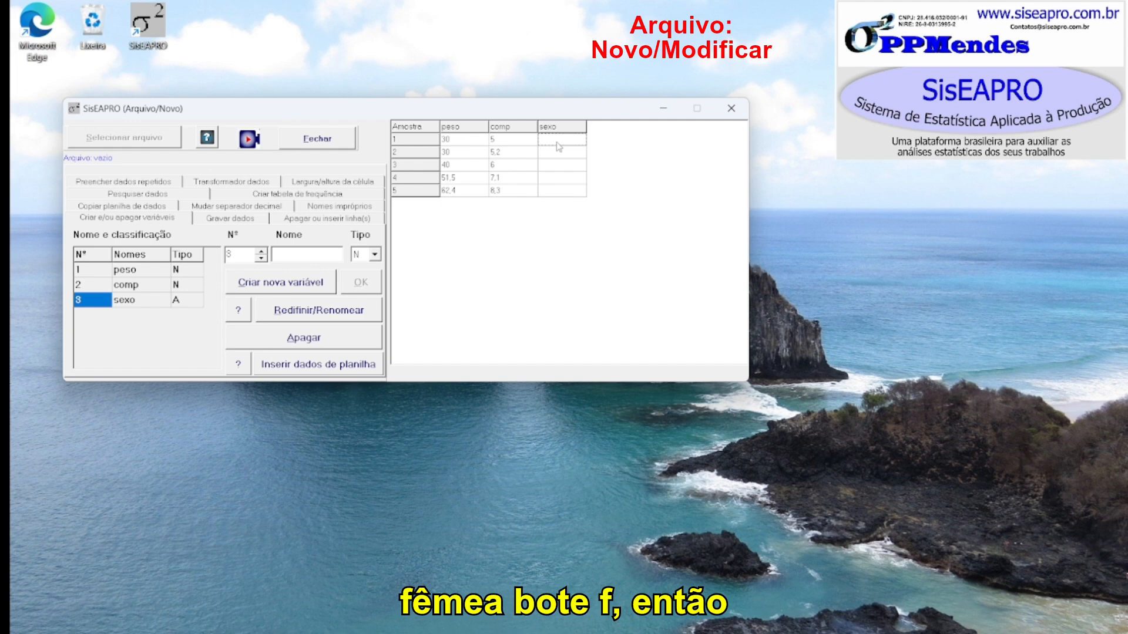
pyautogui.write('m')
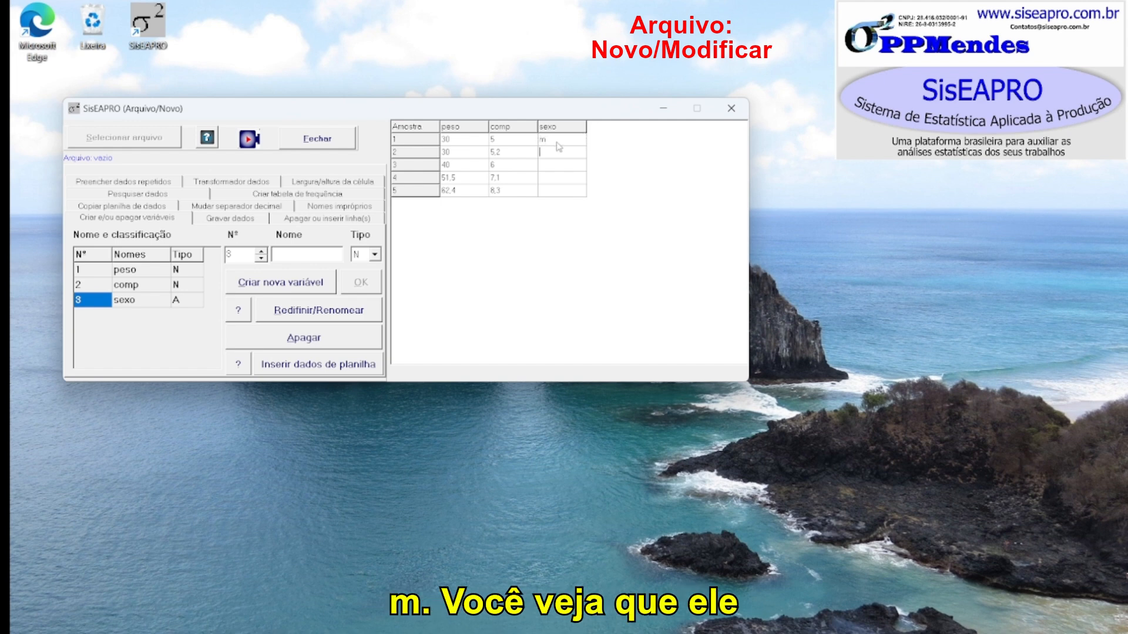
pyautogui.press('Return')
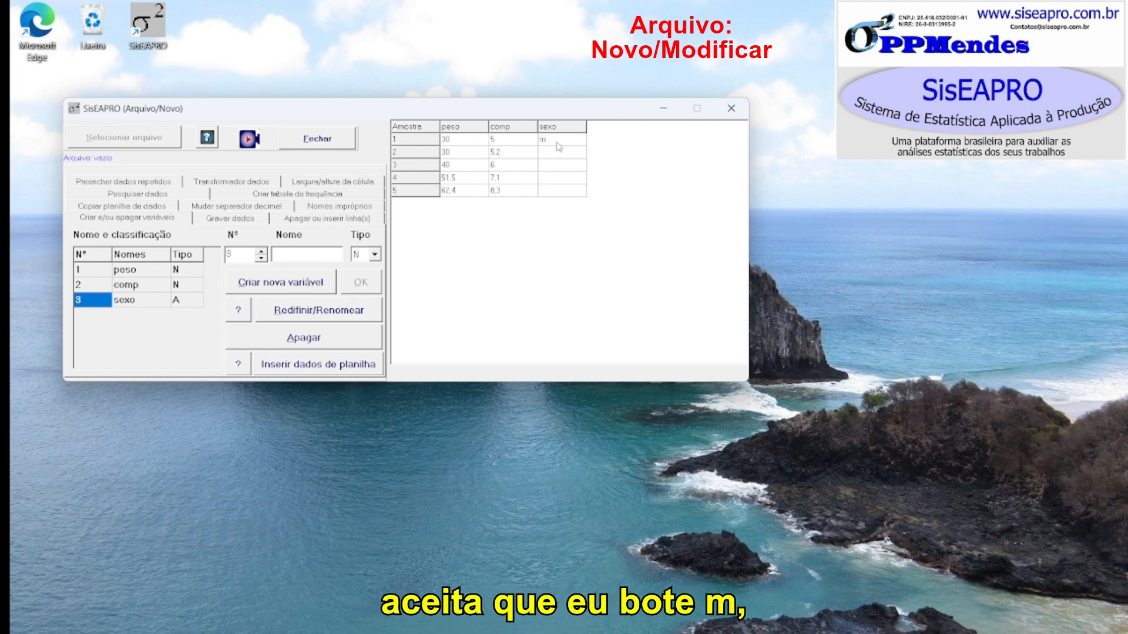
pyautogui.write('m')
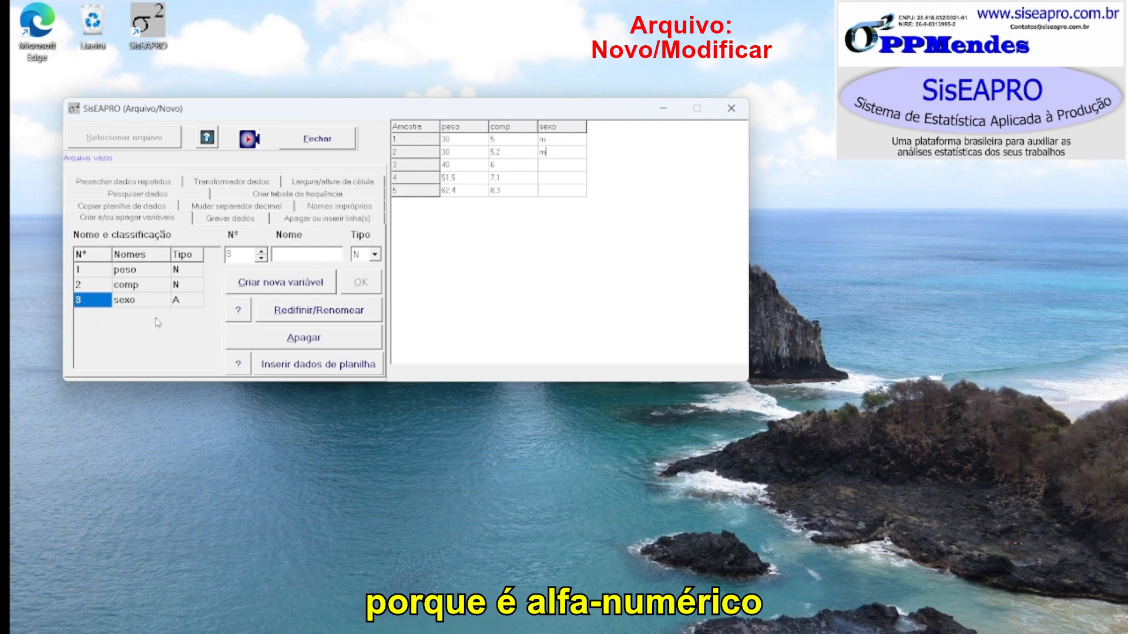
pyautogui.click(561, 167)
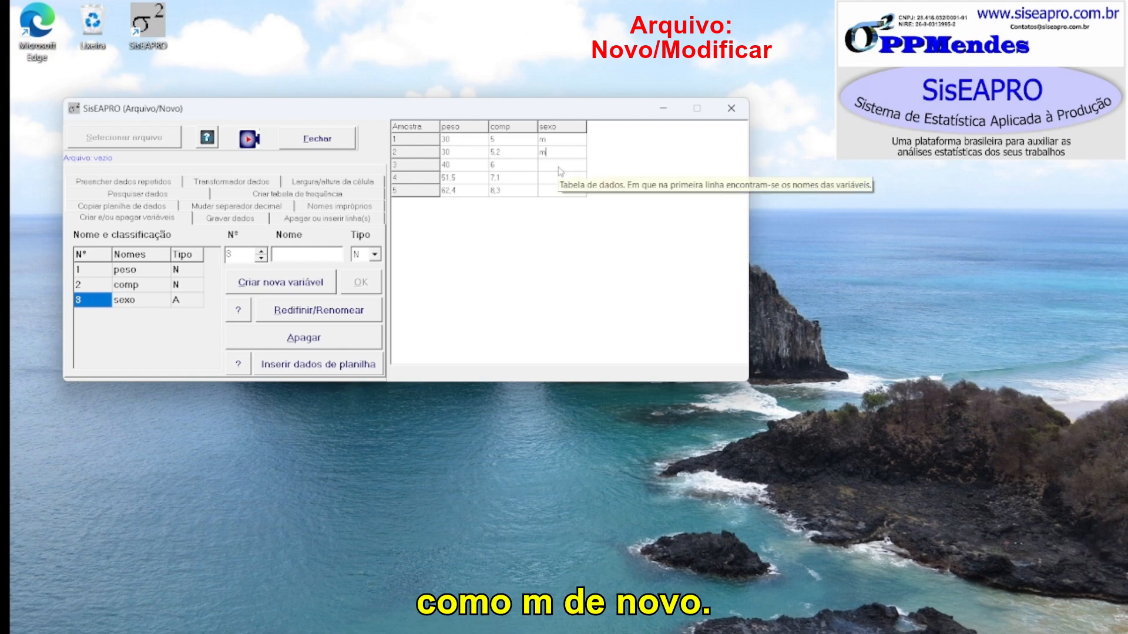
pyautogui.press('Down')
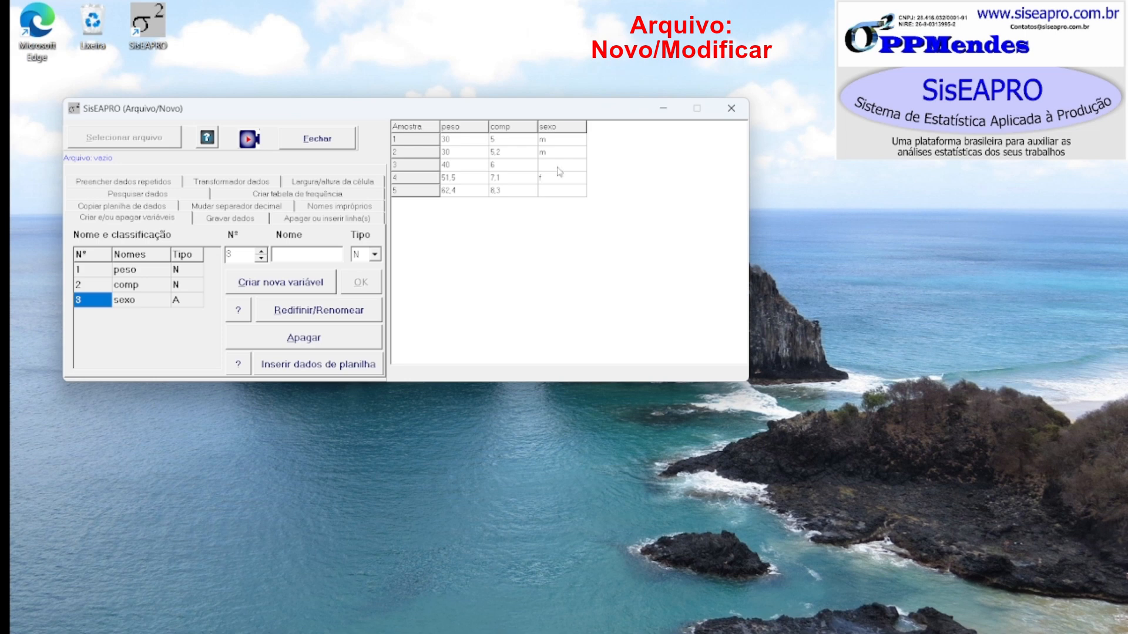
pyautogui.click(554, 165)
pyautogui.write('f')
pyautogui.press('Down')
pyautogui.press('Down')
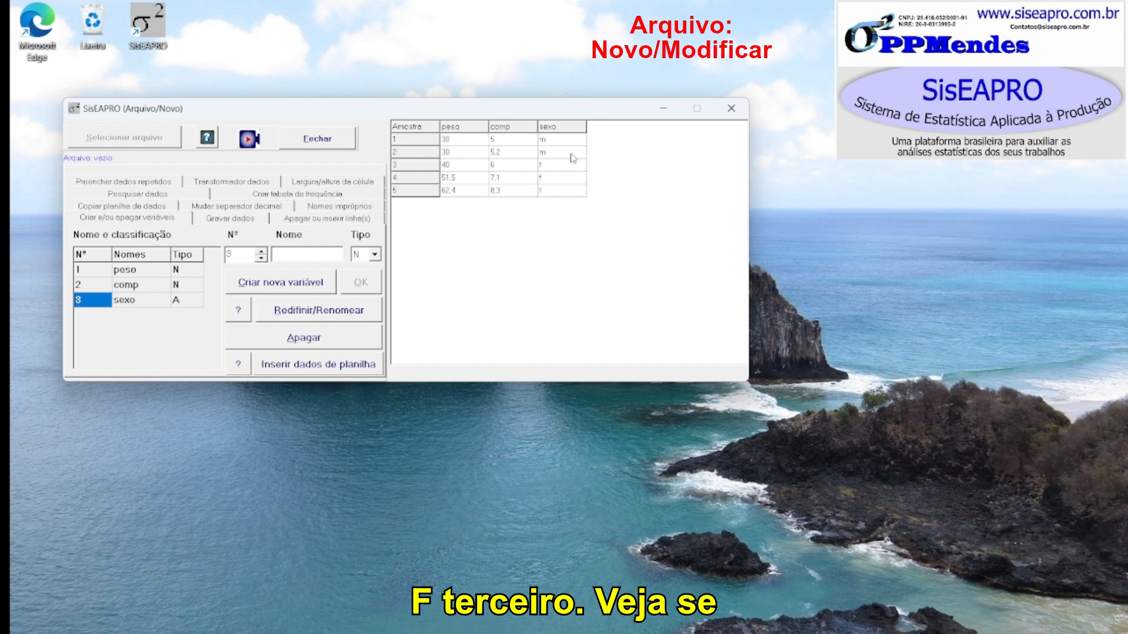
# Try an uppercase F as the sexo value of sample 3, and restore the lowercase f
pyautogui.click(546, 166)
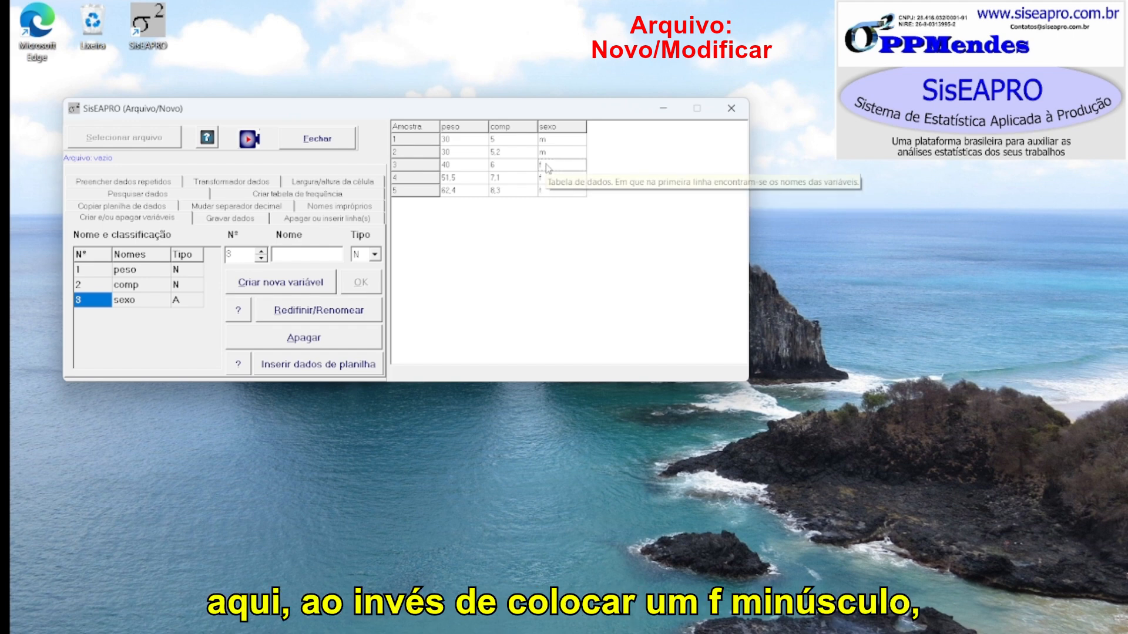
pyautogui.press('BackSpace')
pyautogui.write('F')
pyautogui.click(551, 180)
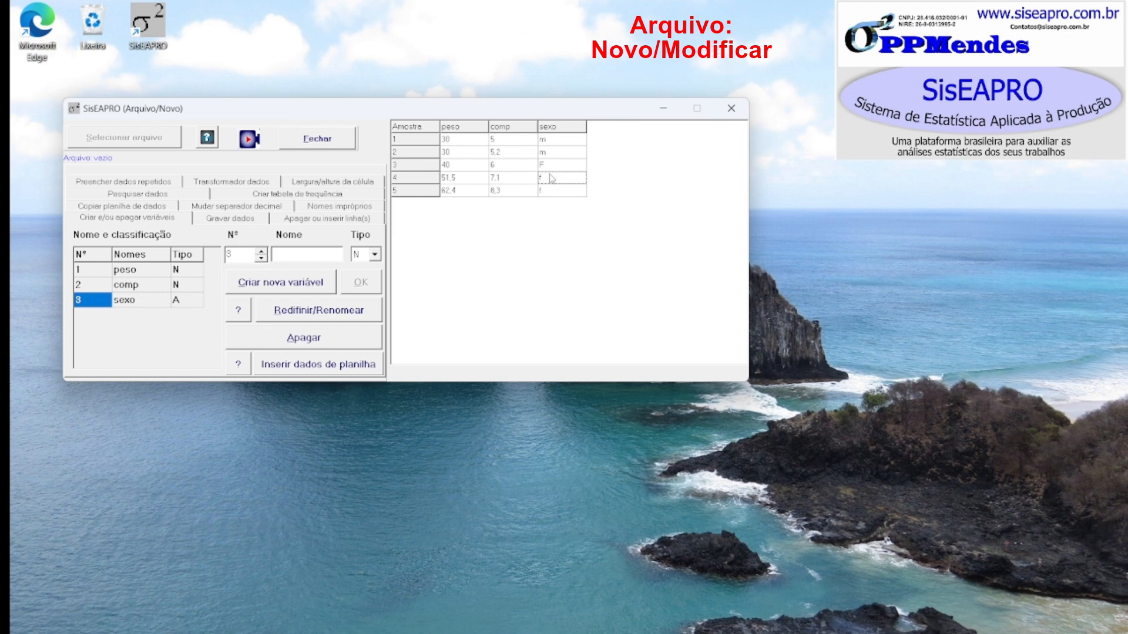
pyautogui.click(551, 167)
pyautogui.write('f')
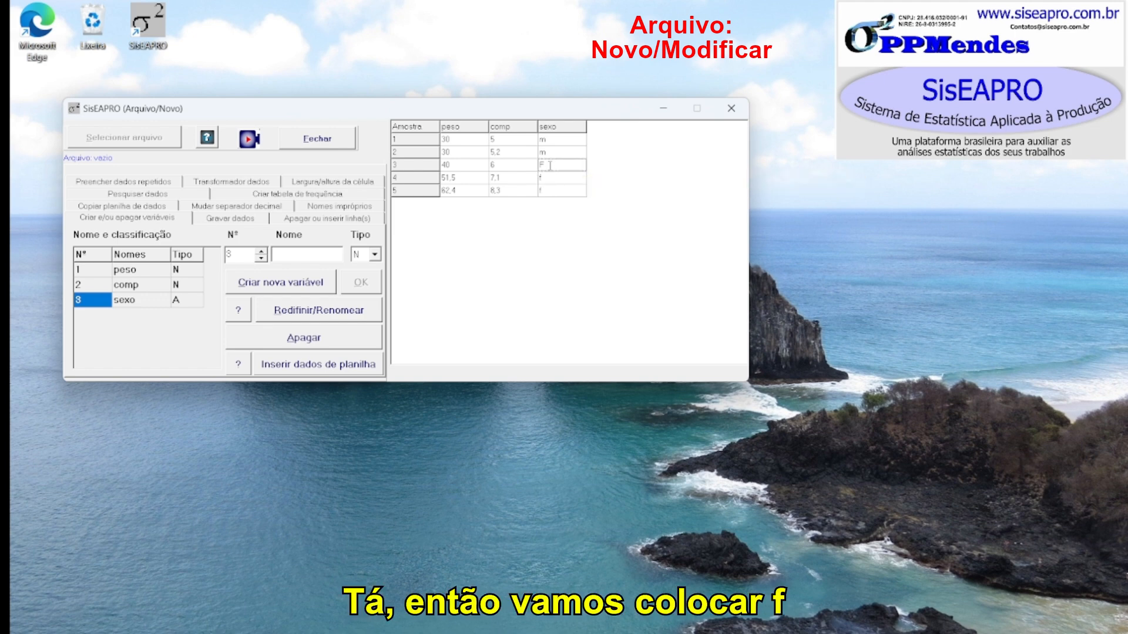
pyautogui.click(548, 182)
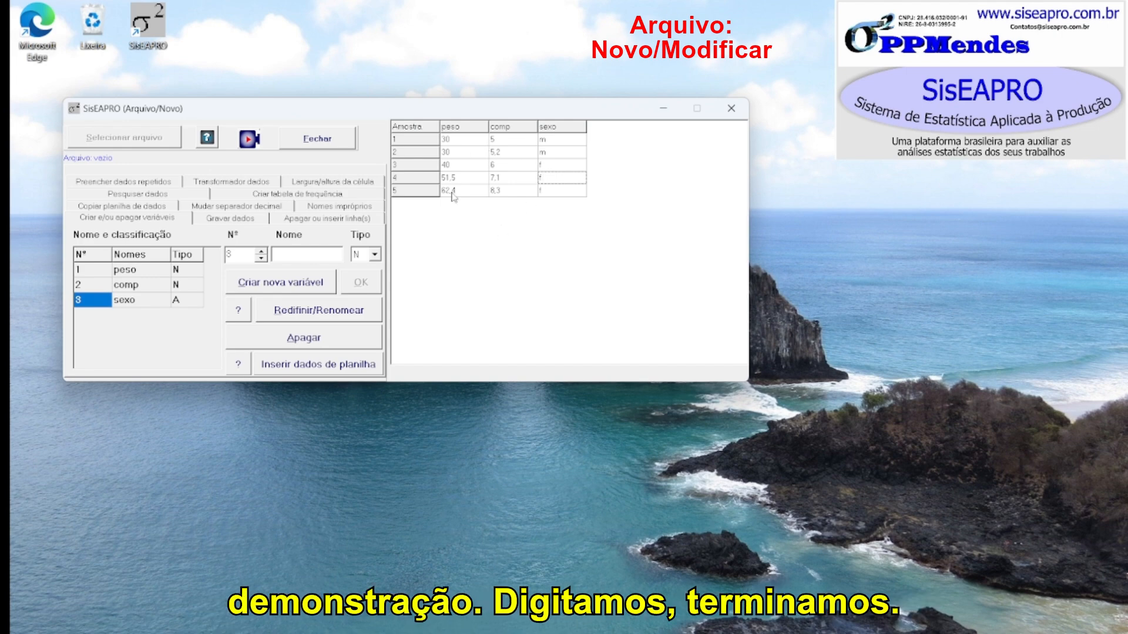
# Save the data as aula_1 in the base directory and decline to continue entering data
pyautogui.click(230, 220)
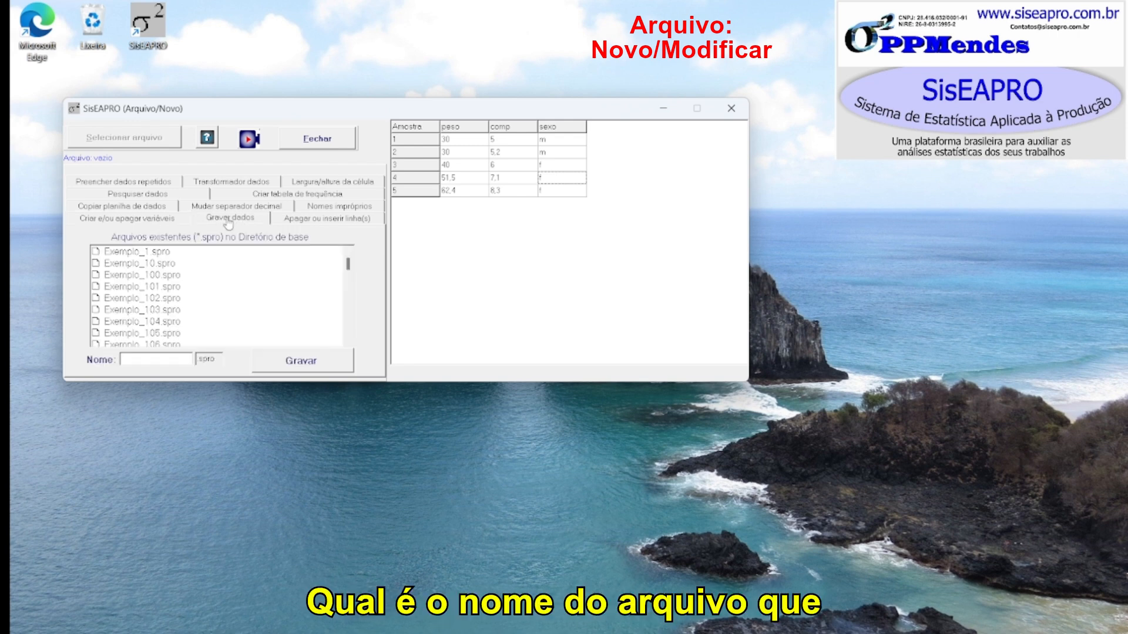
pyautogui.click(149, 362)
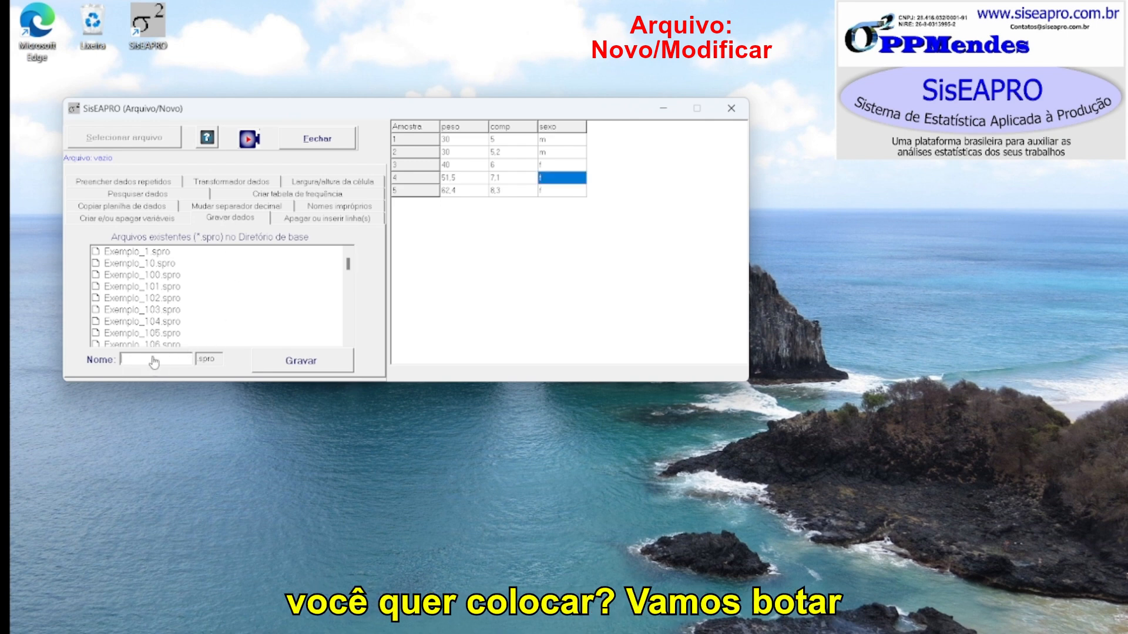
pyautogui.write('vide')
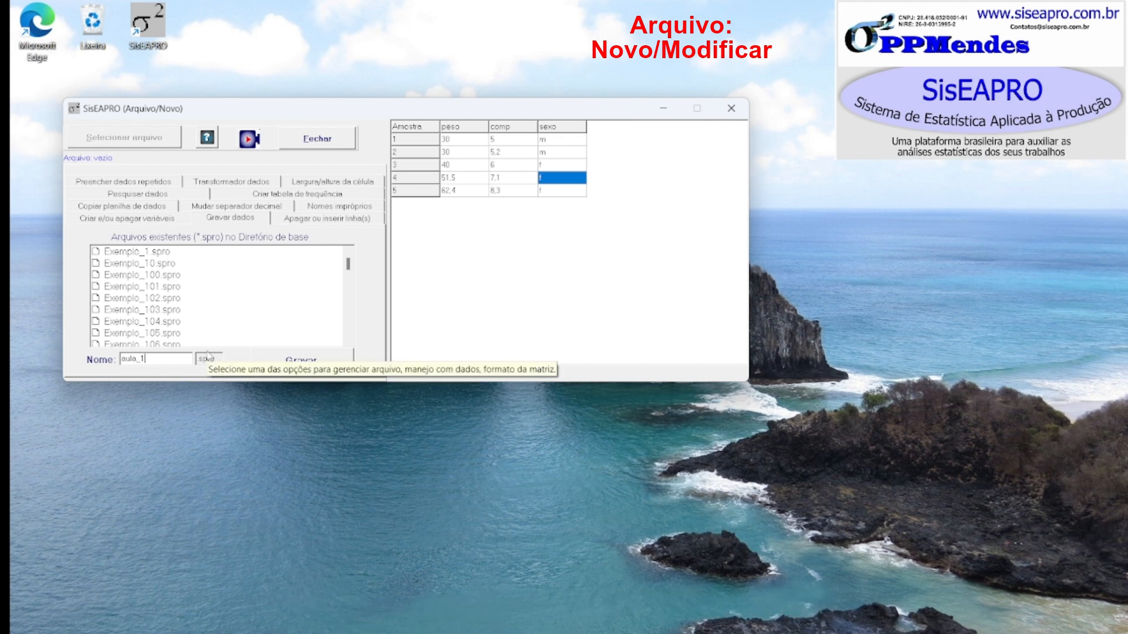
pyautogui.click(305, 365)
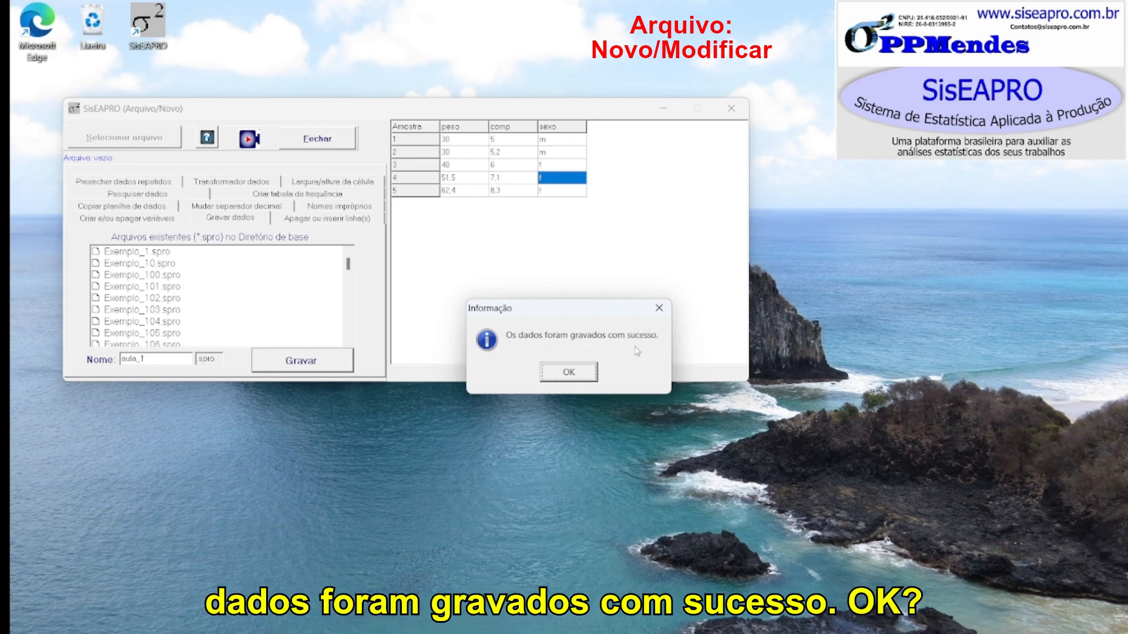
pyautogui.click(571, 373)
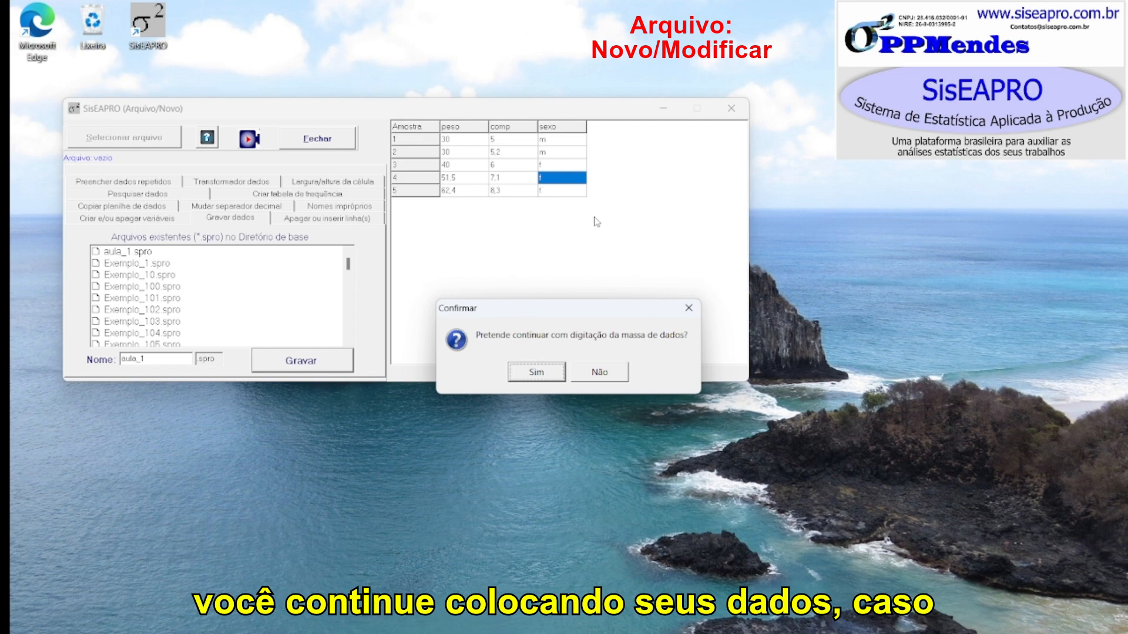
pyautogui.click(598, 375)
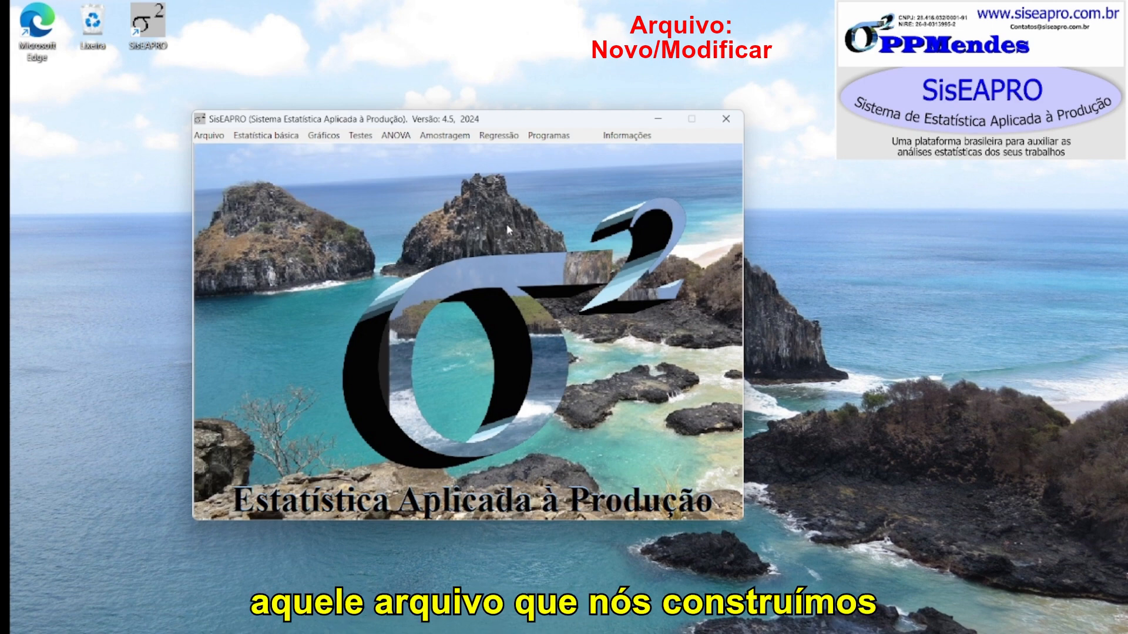
# View the contents of the saved file aula_1.spro and close the viewer
pyautogui.click(211, 136)
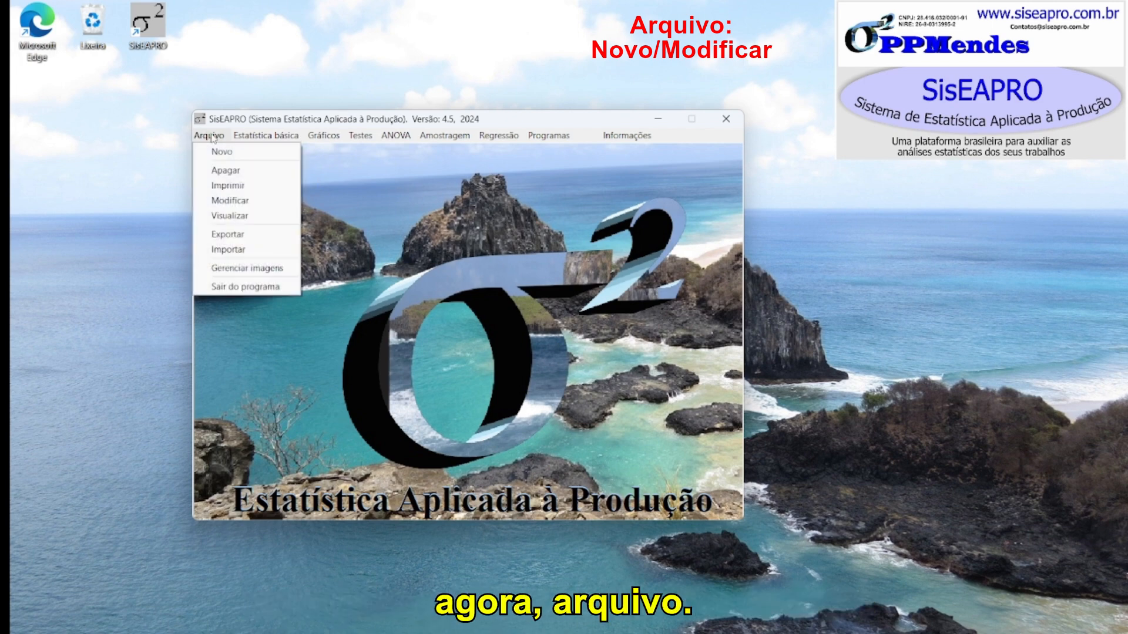
pyautogui.click(232, 216)
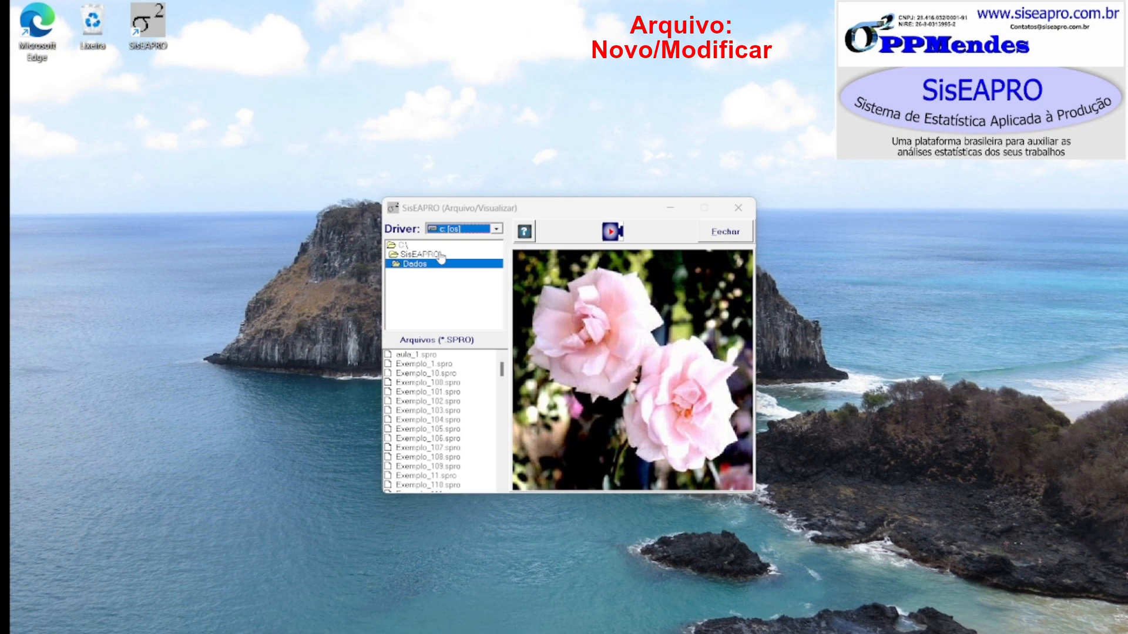
pyautogui.click(411, 356)
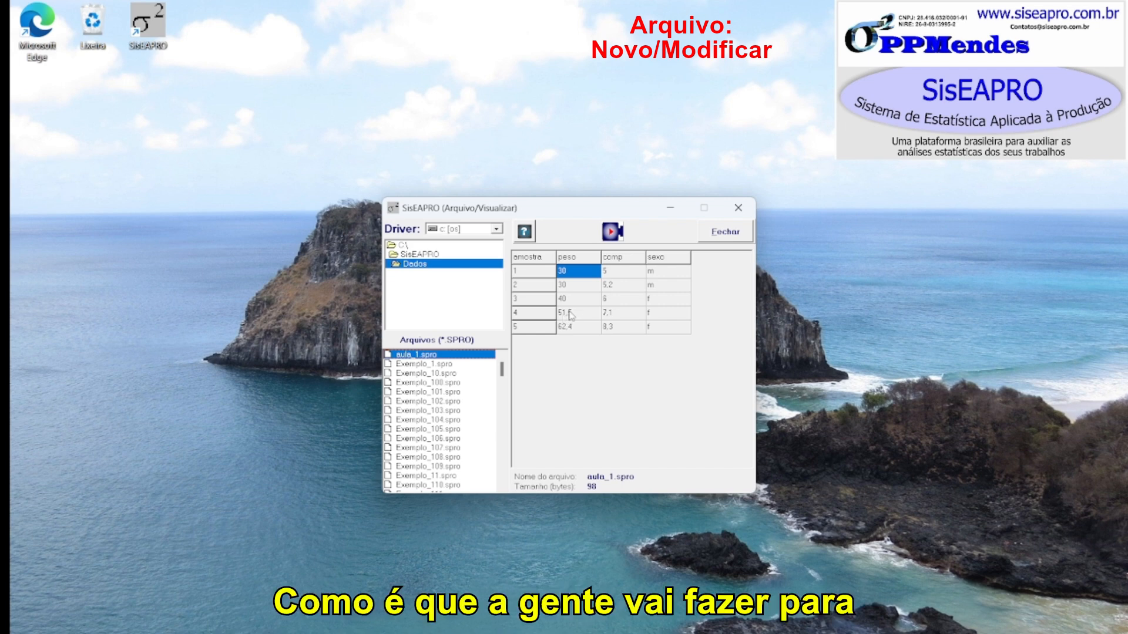
pyautogui.click(745, 208)
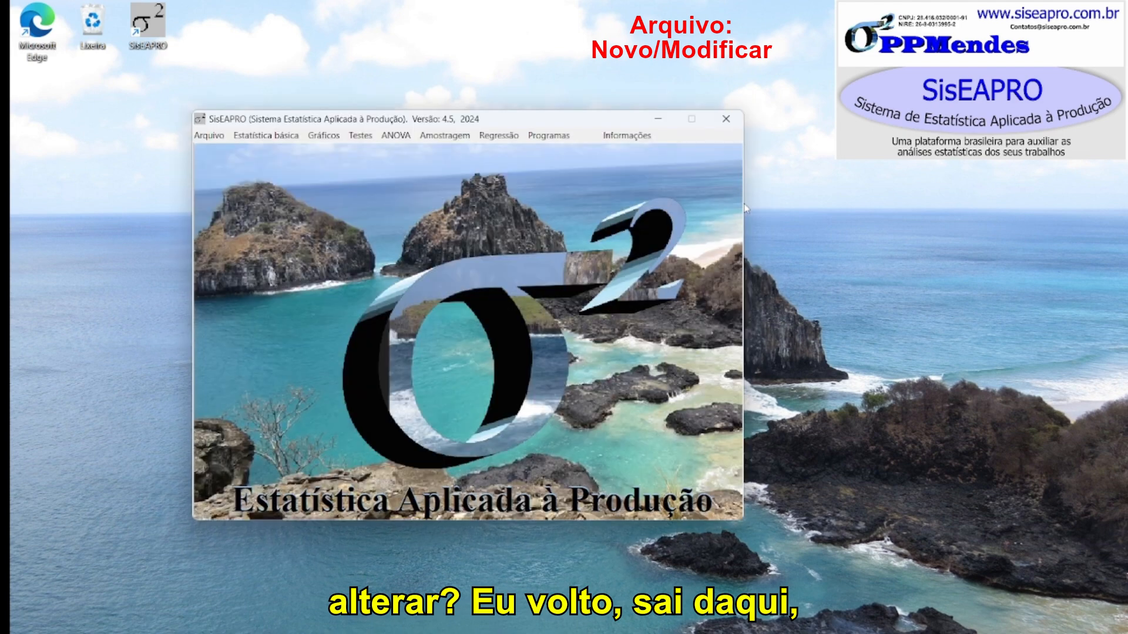
# Open the data file aula_1 for modification
pyautogui.click(209, 136)
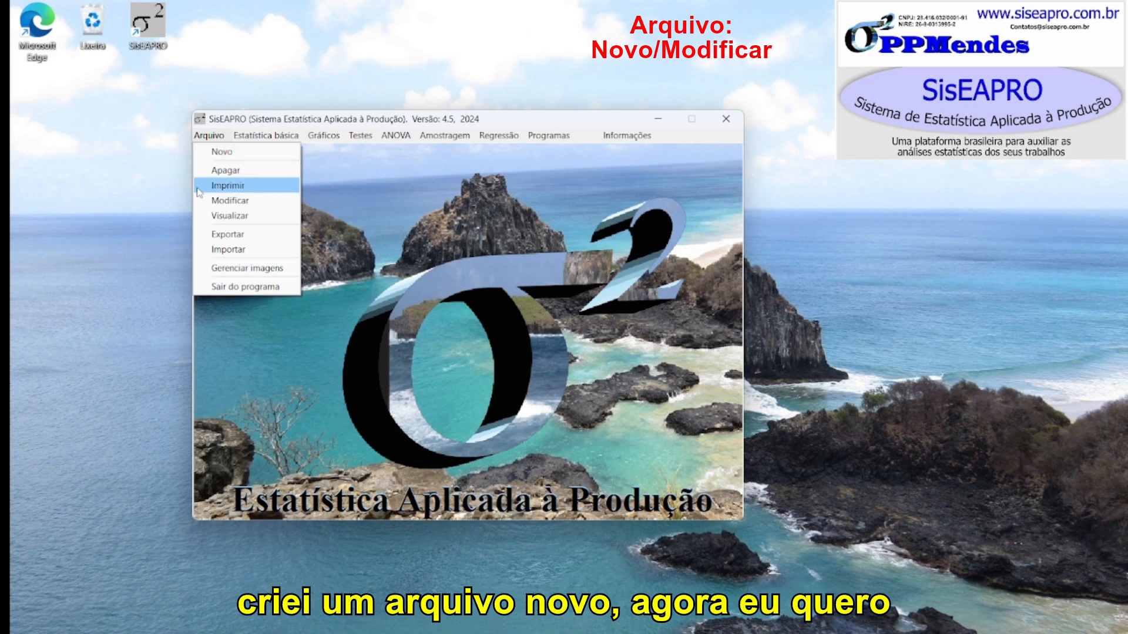
pyautogui.click(241, 201)
pyautogui.moveTo(357, 216); pyautogui.dragTo(250, 121)
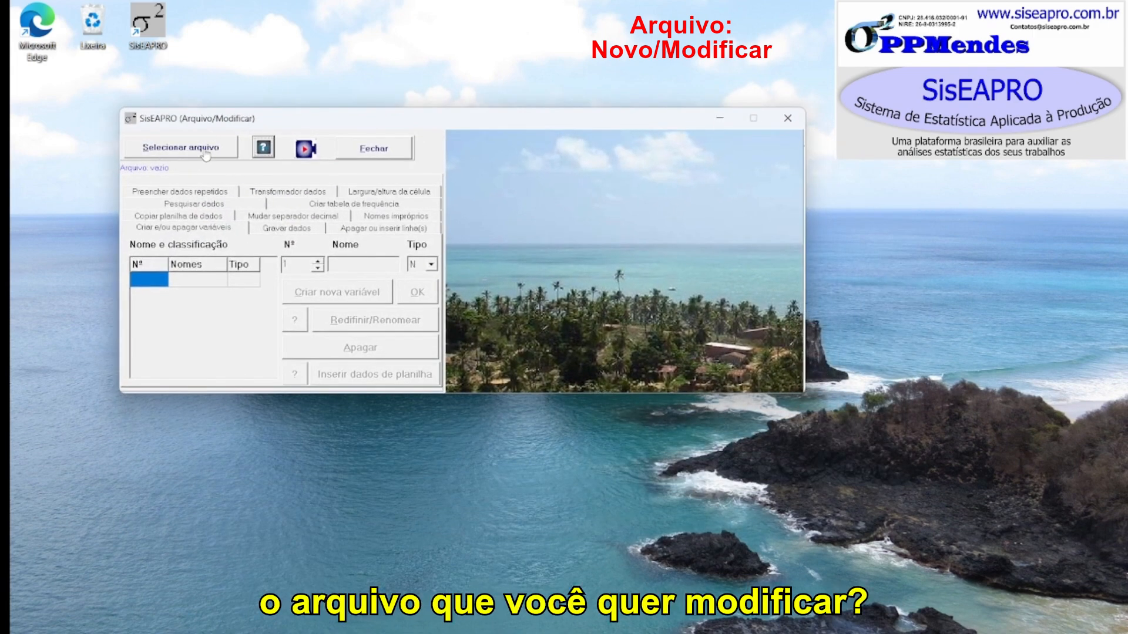
pyautogui.click(176, 148)
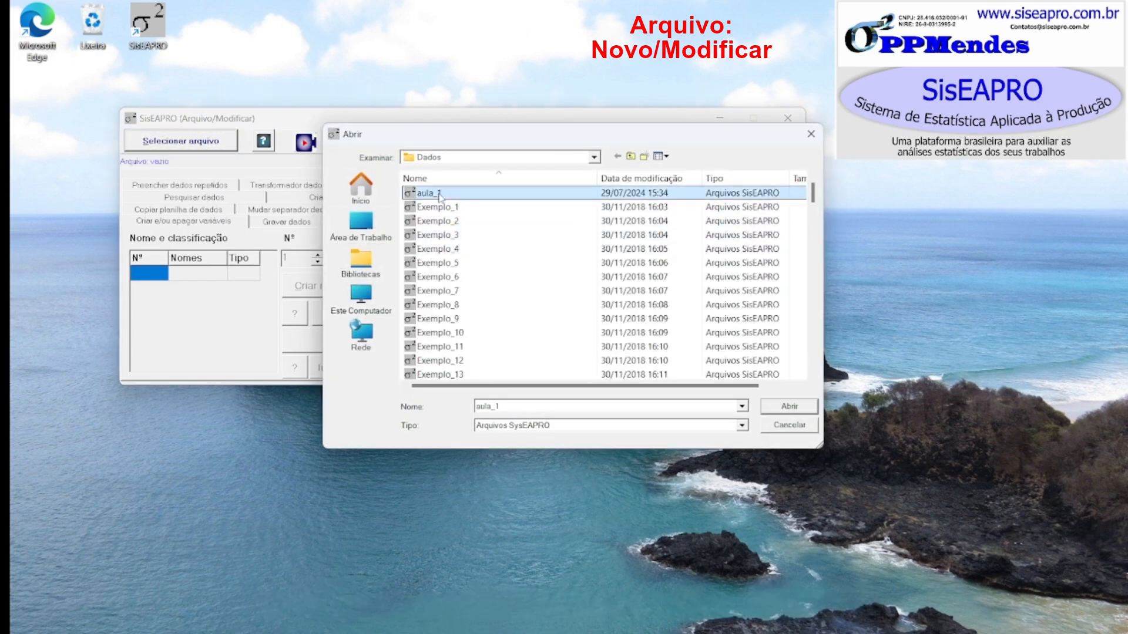
pyautogui.doubleClick(439, 194)
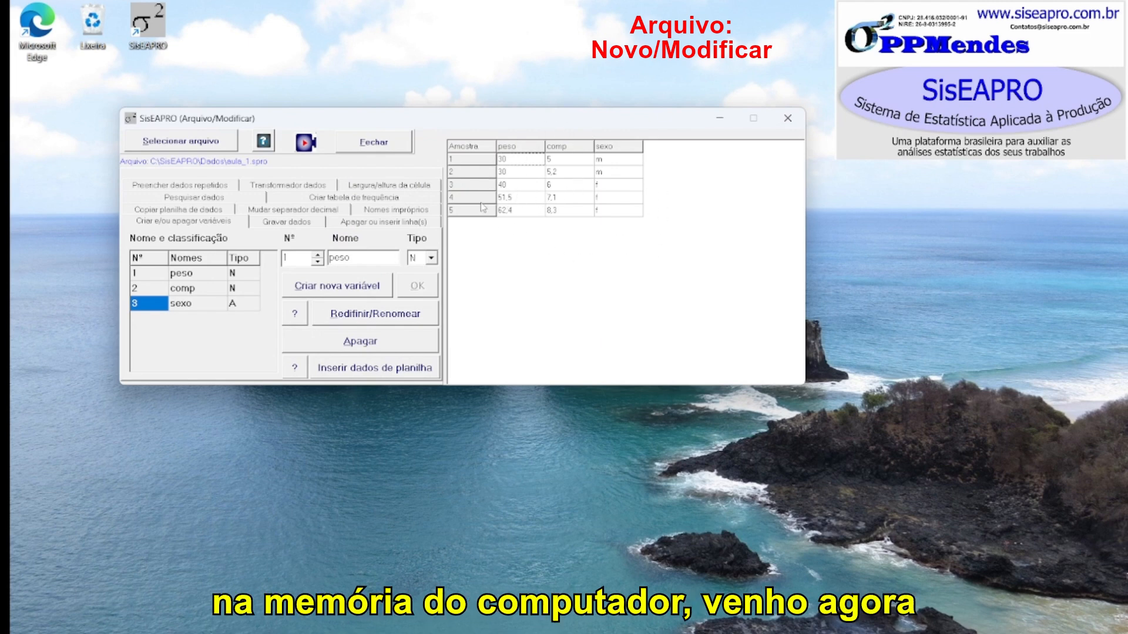
# Set the peso of sample 4 to 55,1
pyautogui.click(523, 202)
pyautogui.click(520, 200)
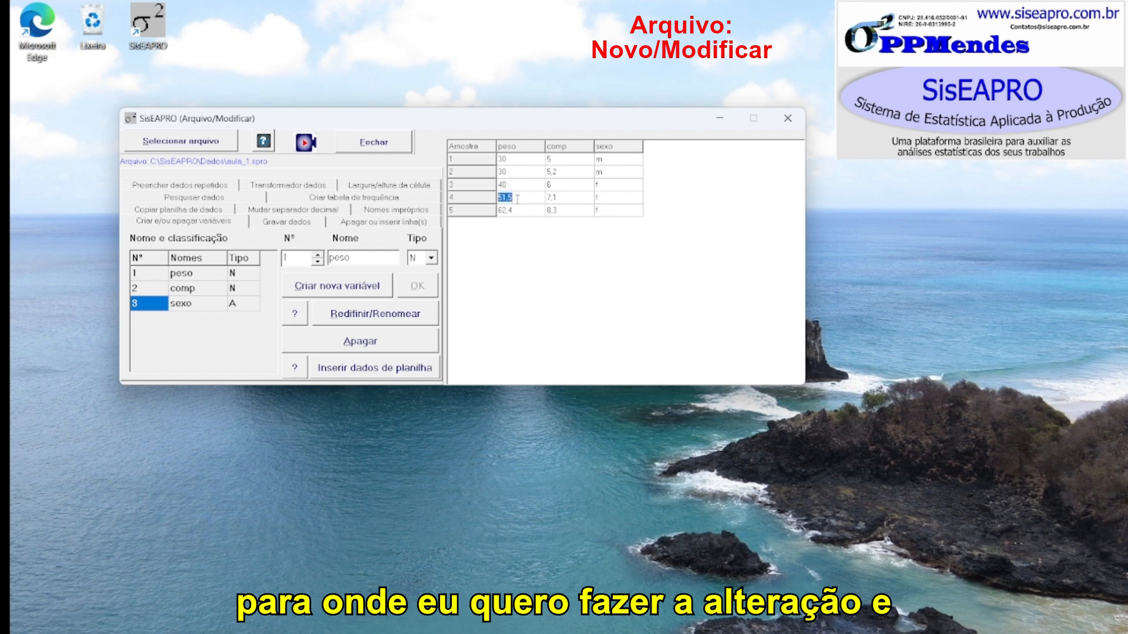
pyautogui.write('55,')
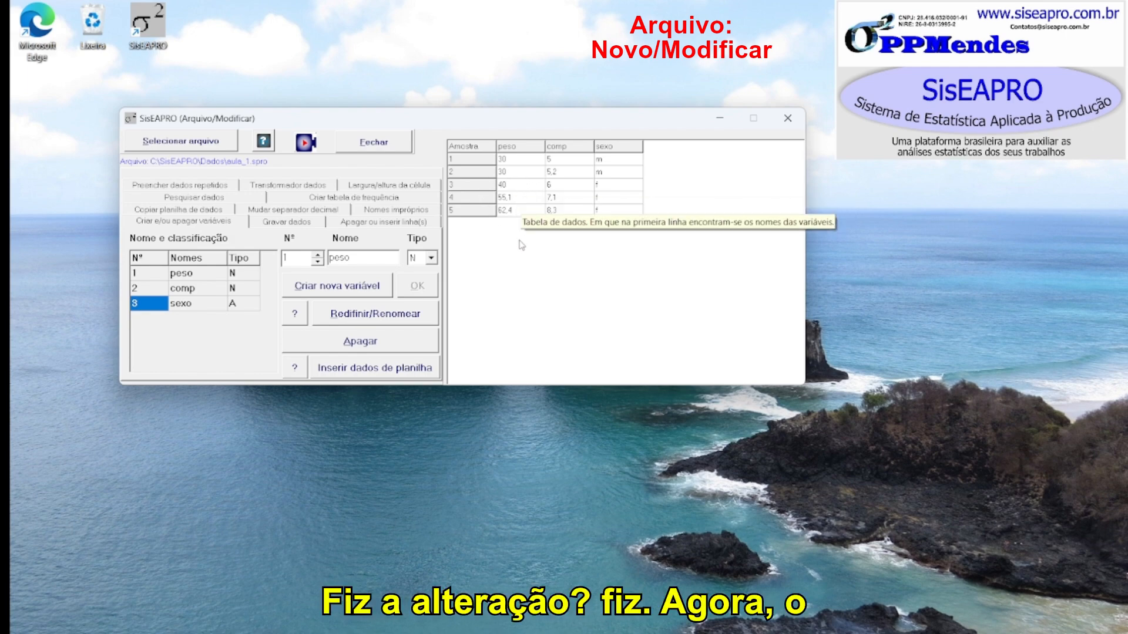
# Save the modified data under the same name aula_1, replacing the existing file, and decline to continue entering data
pyautogui.click(283, 225)
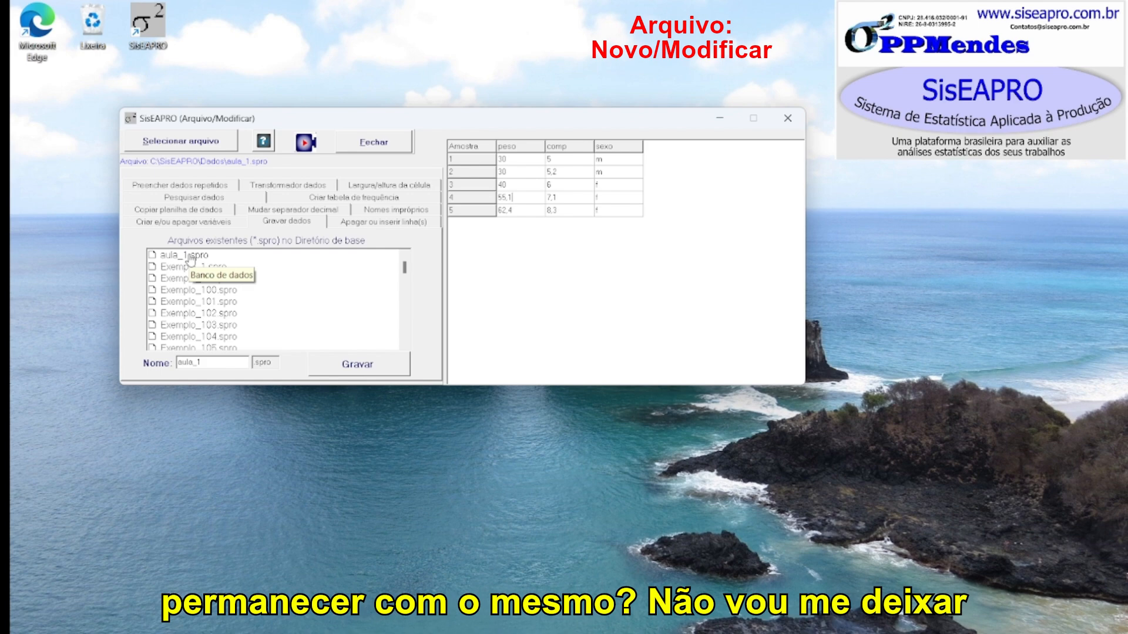
pyautogui.click(349, 367)
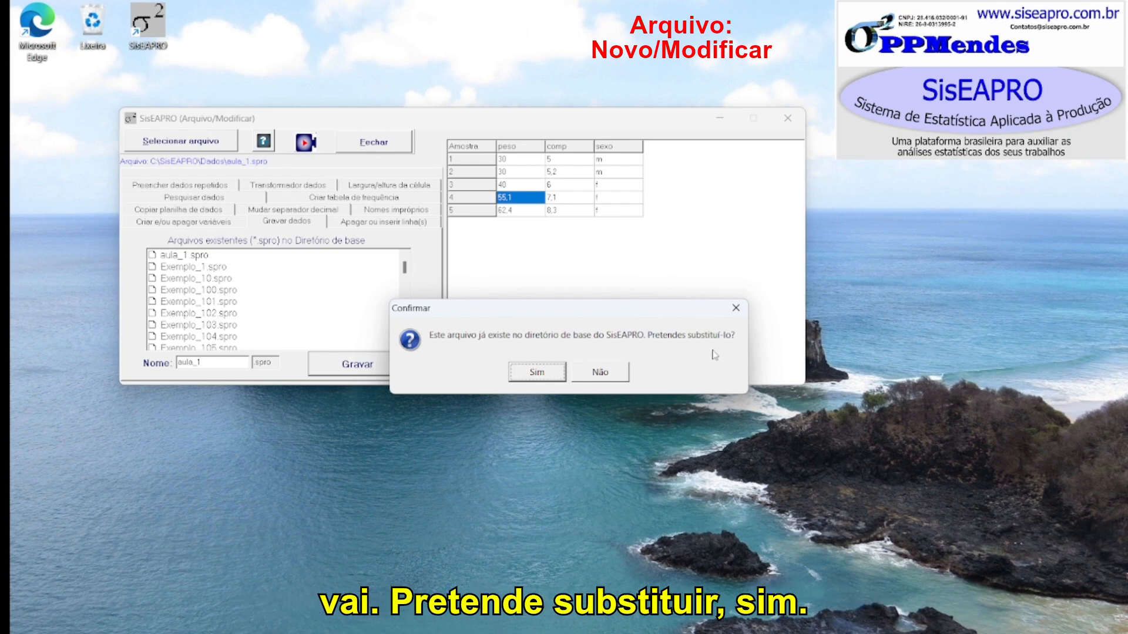
pyautogui.click(549, 379)
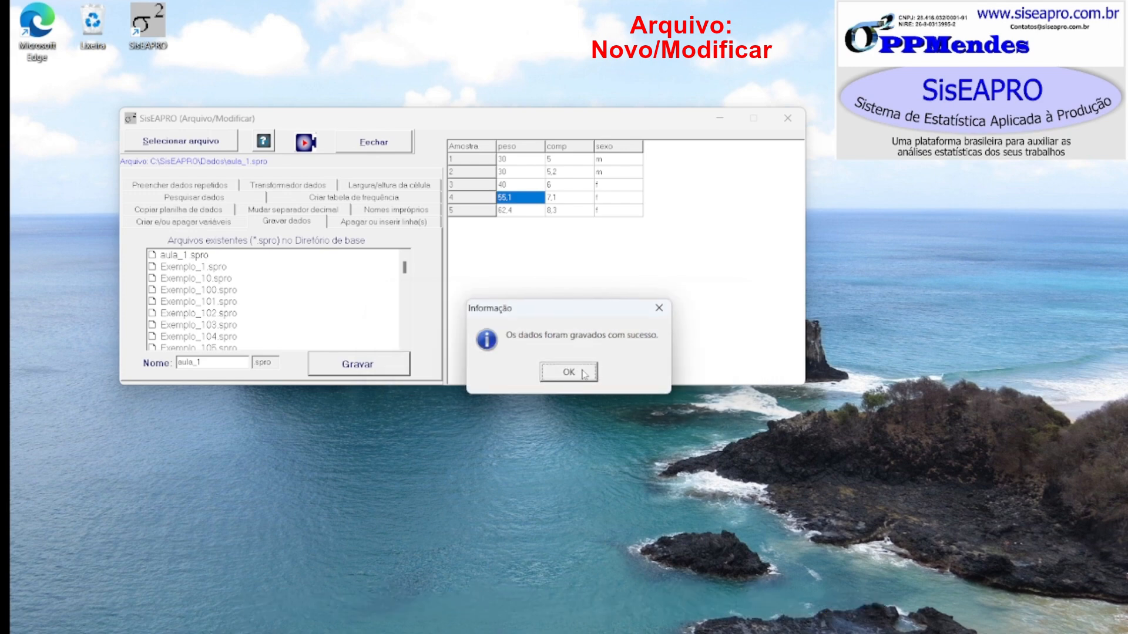
pyautogui.click(587, 378)
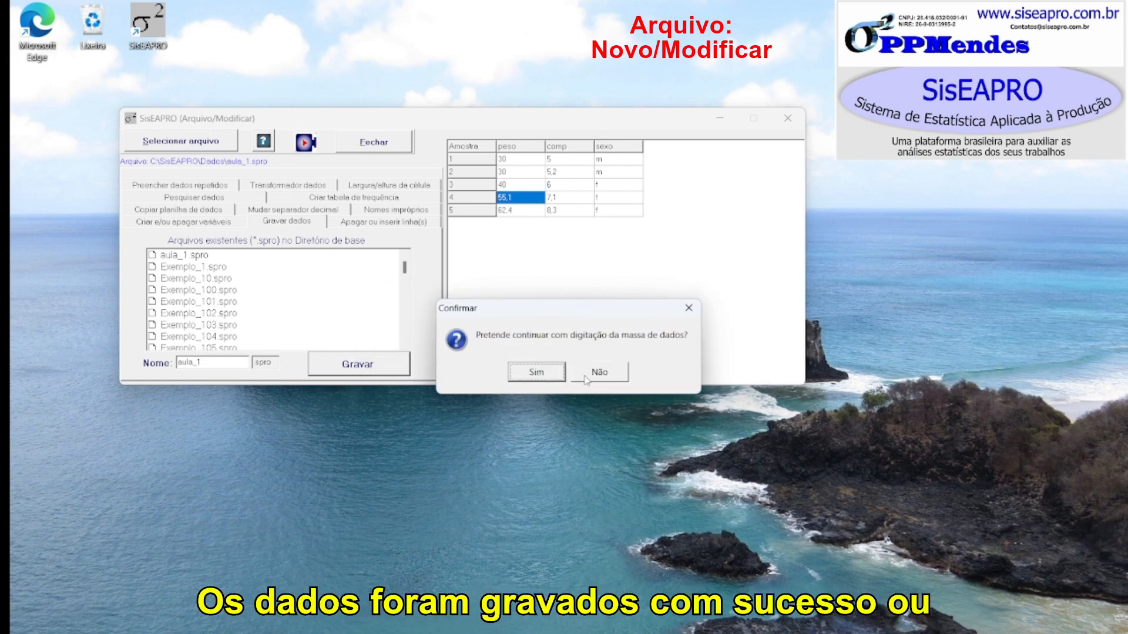
pyautogui.click(598, 374)
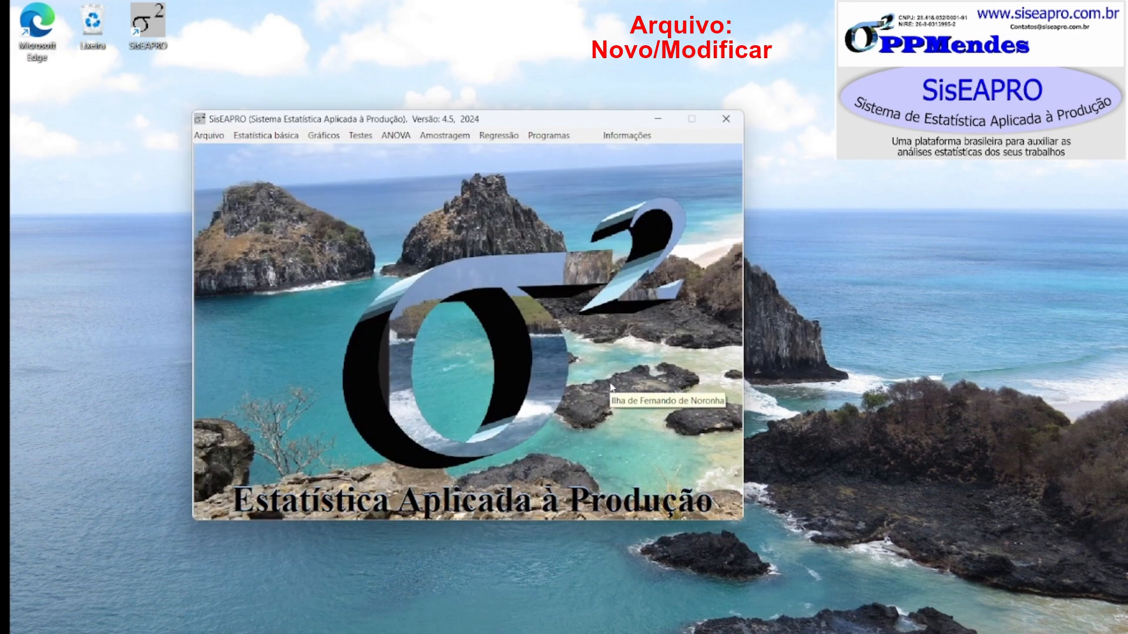
# Open the data file aula_1 for modification again
pyautogui.click(208, 136)
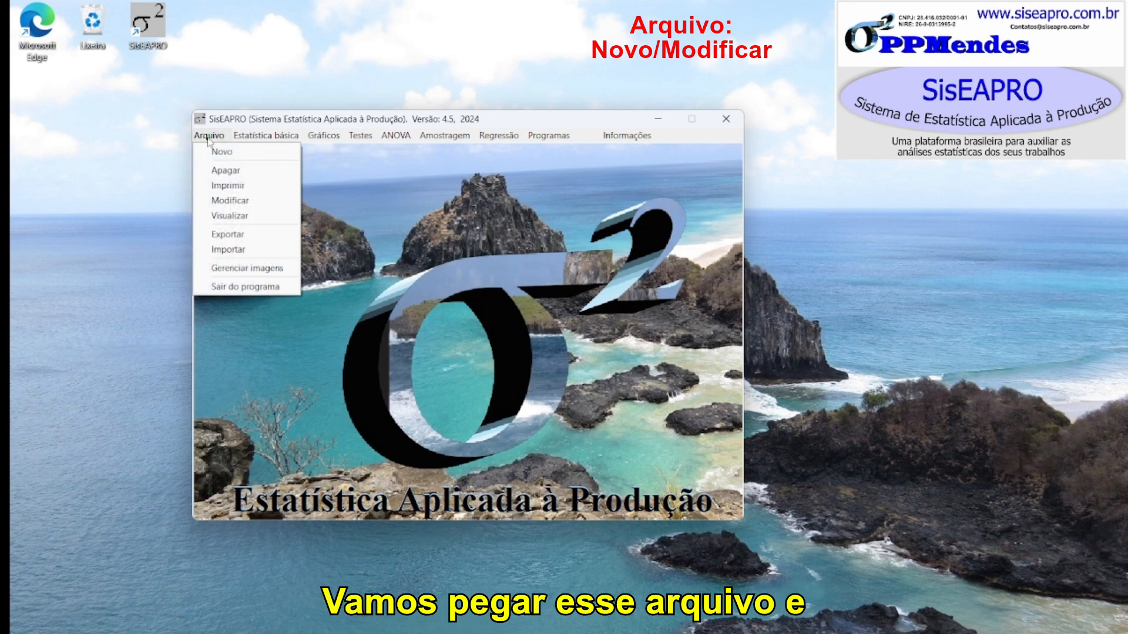
pyautogui.click(230, 200)
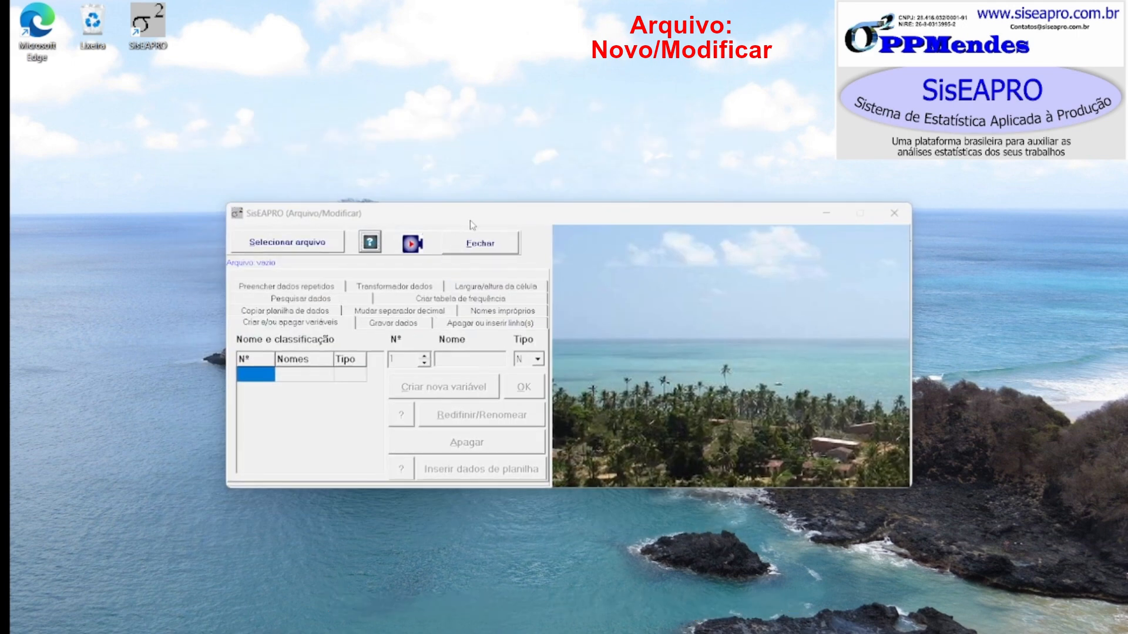
pyautogui.moveTo(463, 217); pyautogui.dragTo(387, 123)
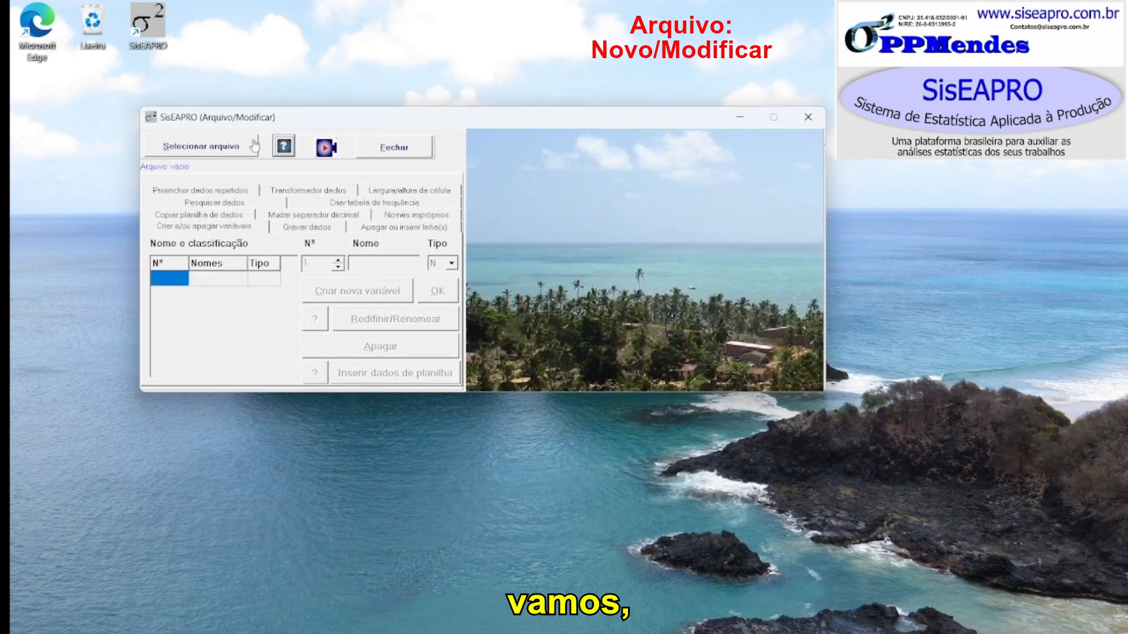
pyautogui.click(201, 145)
pyautogui.doubleClick(435, 194)
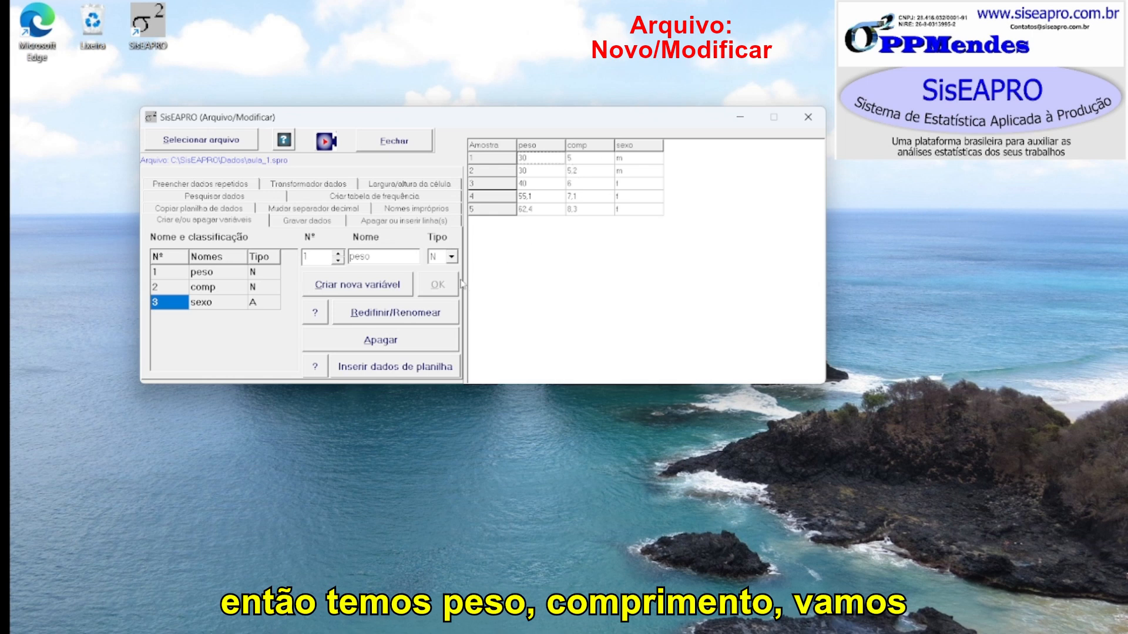
# Create a fourth variable named altura with the numeric type N
pyautogui.click(356, 287)
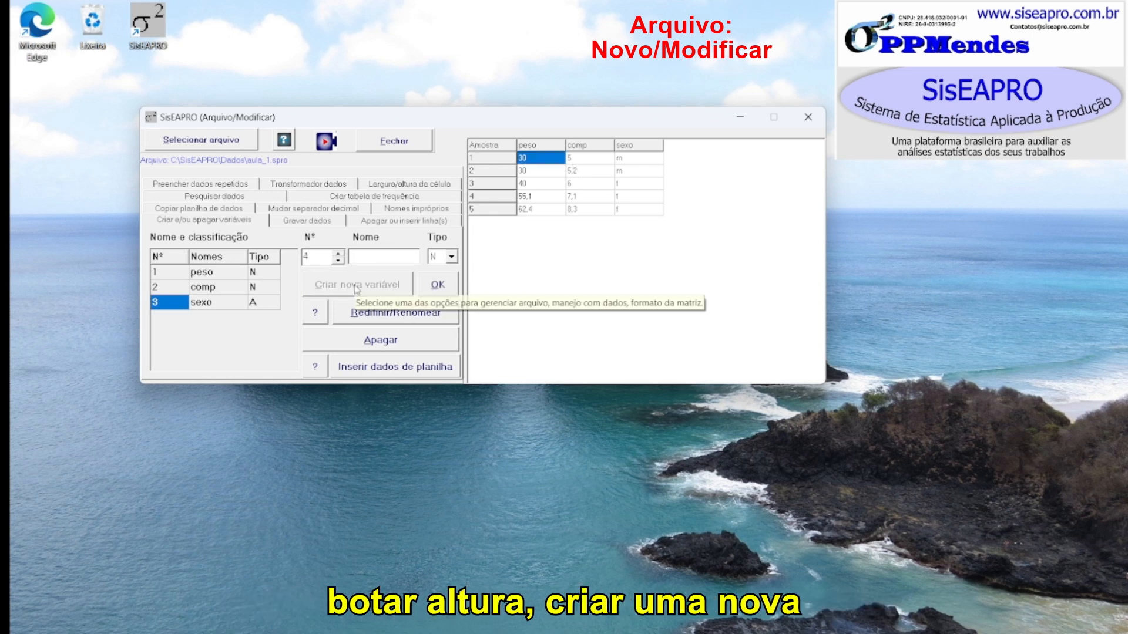
pyautogui.click(375, 259)
pyautogui.write('altura')
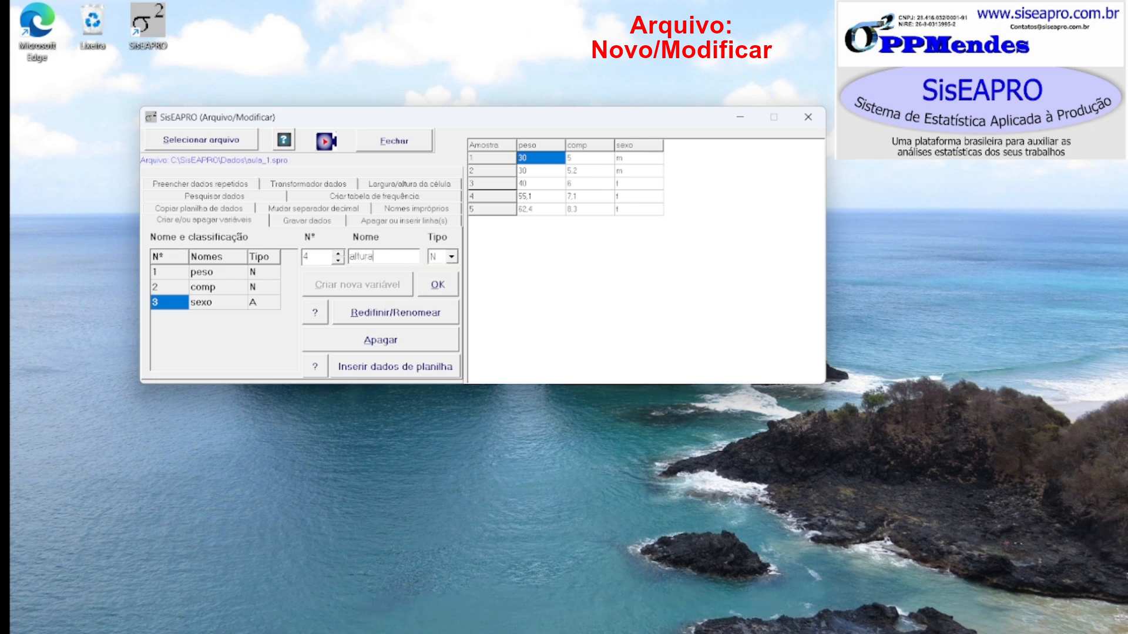
pyautogui.click(440, 288)
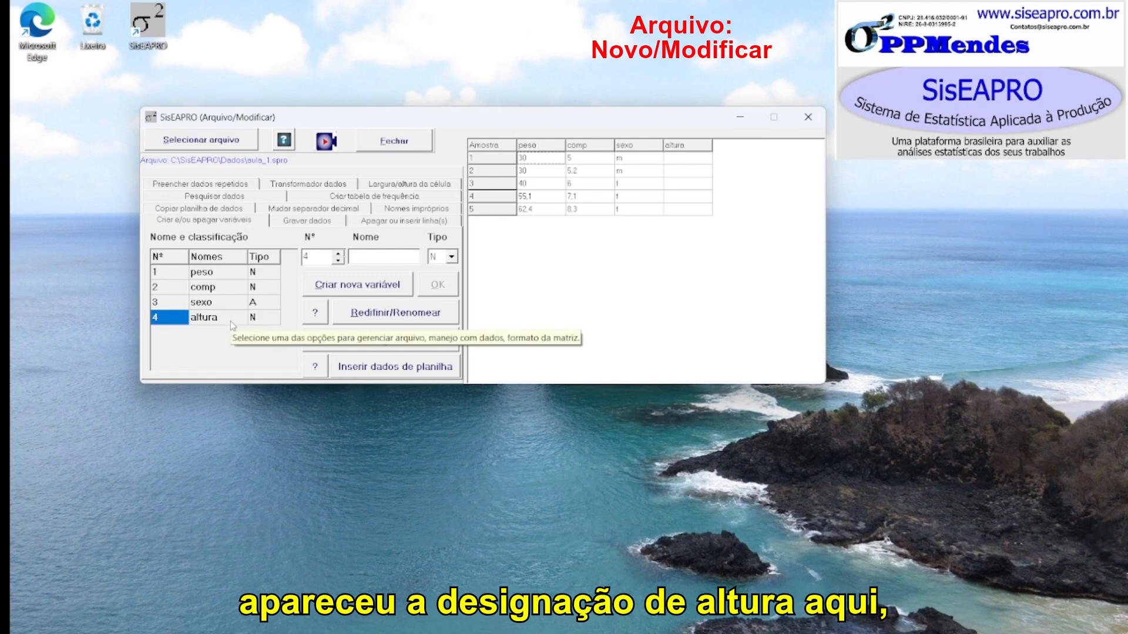
# Enter the altura values 2, 2, 3,4, 3,5 and 6 for samples 1 to 5
pyautogui.click(685, 160)
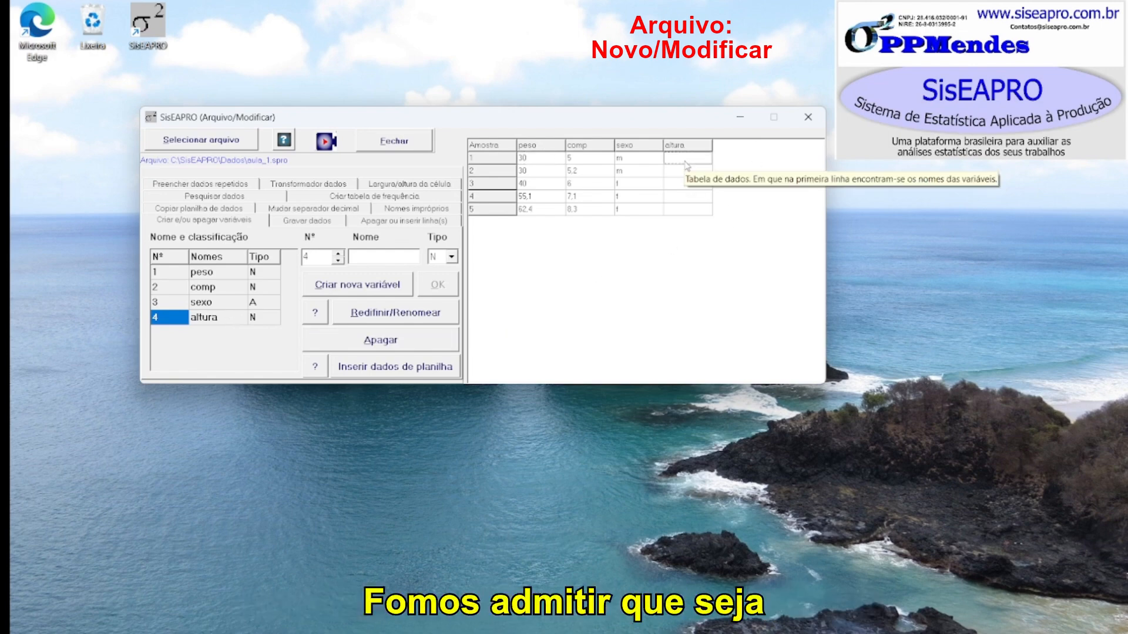
pyautogui.write('2')
pyautogui.click(687, 171)
pyautogui.write('2')
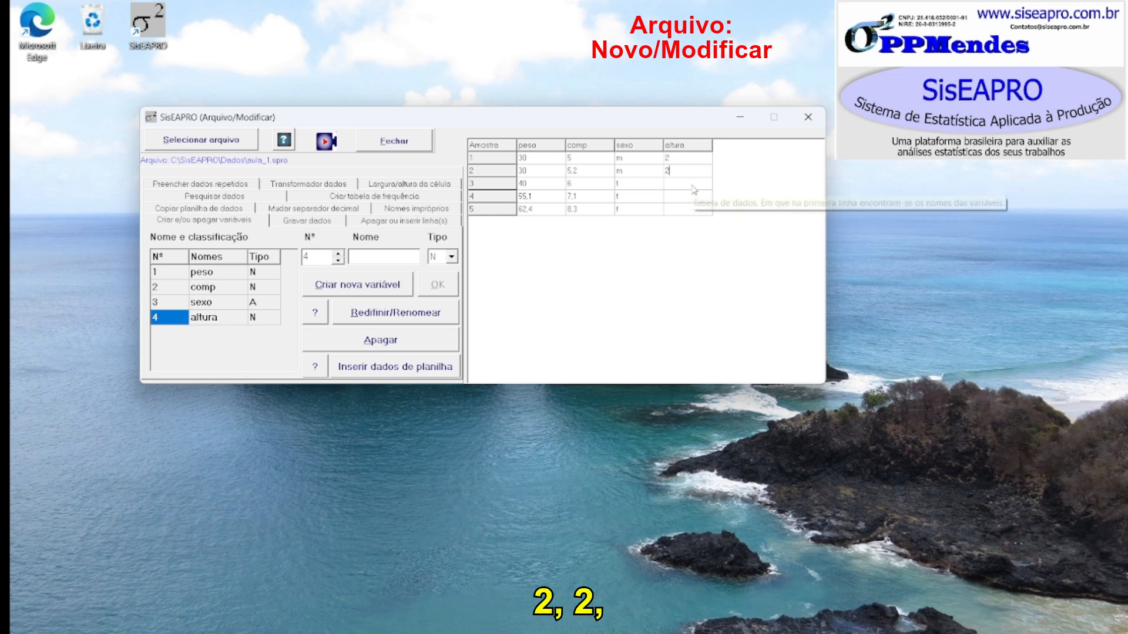
pyautogui.click(687, 184)
pyautogui.write('3')
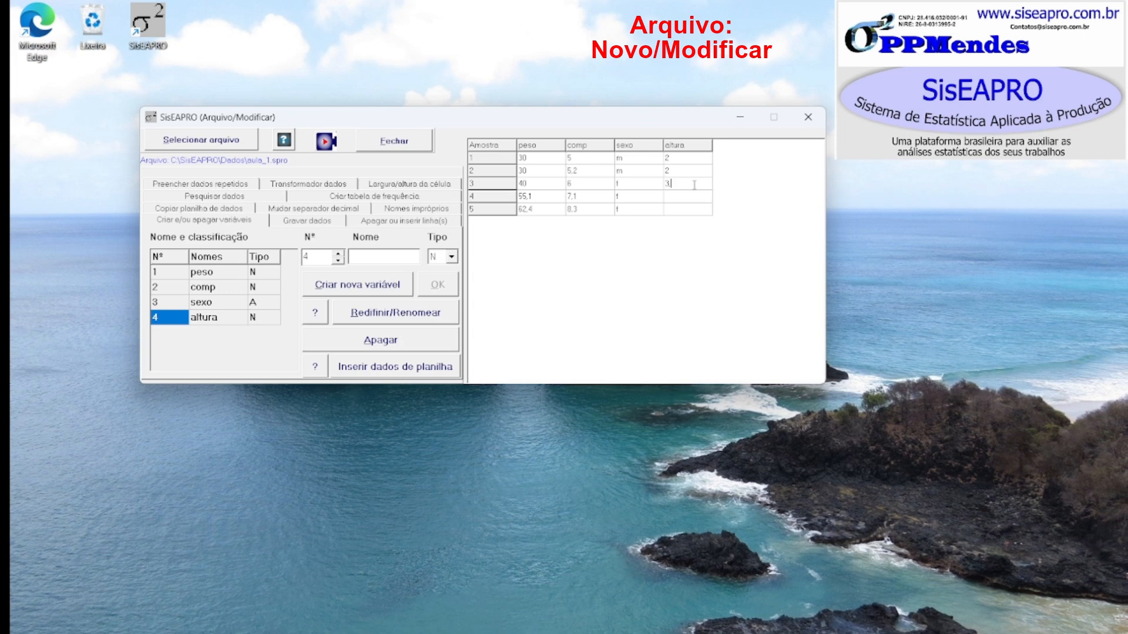
pyautogui.write(',4')
pyautogui.click(687, 196)
pyautogui.write('3')
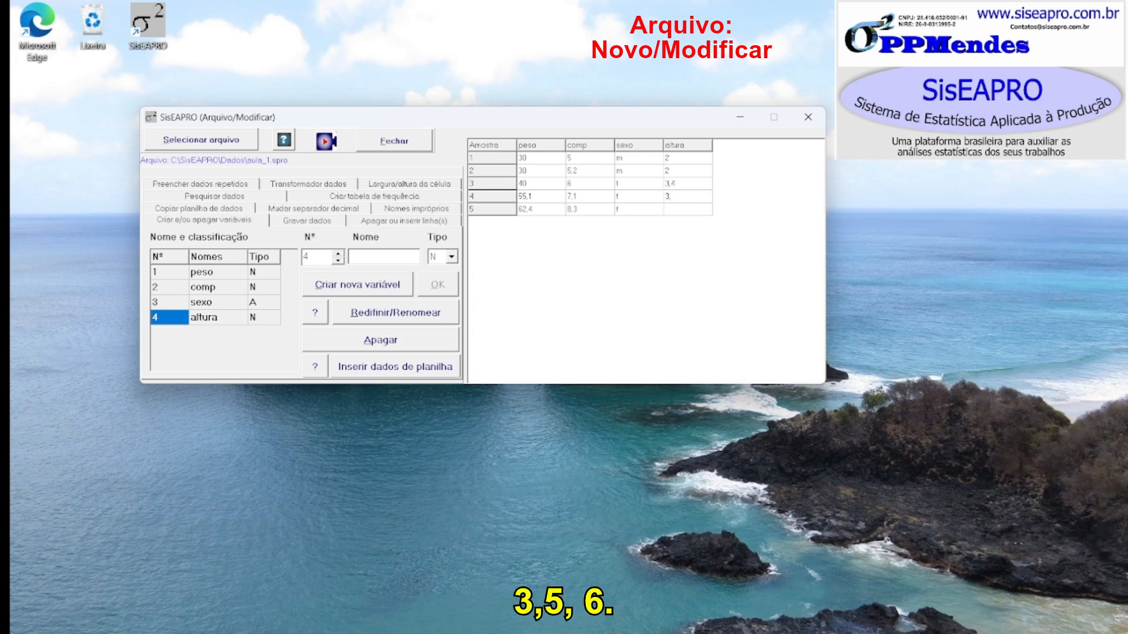
pyautogui.click(683, 211)
pyautogui.write('6')
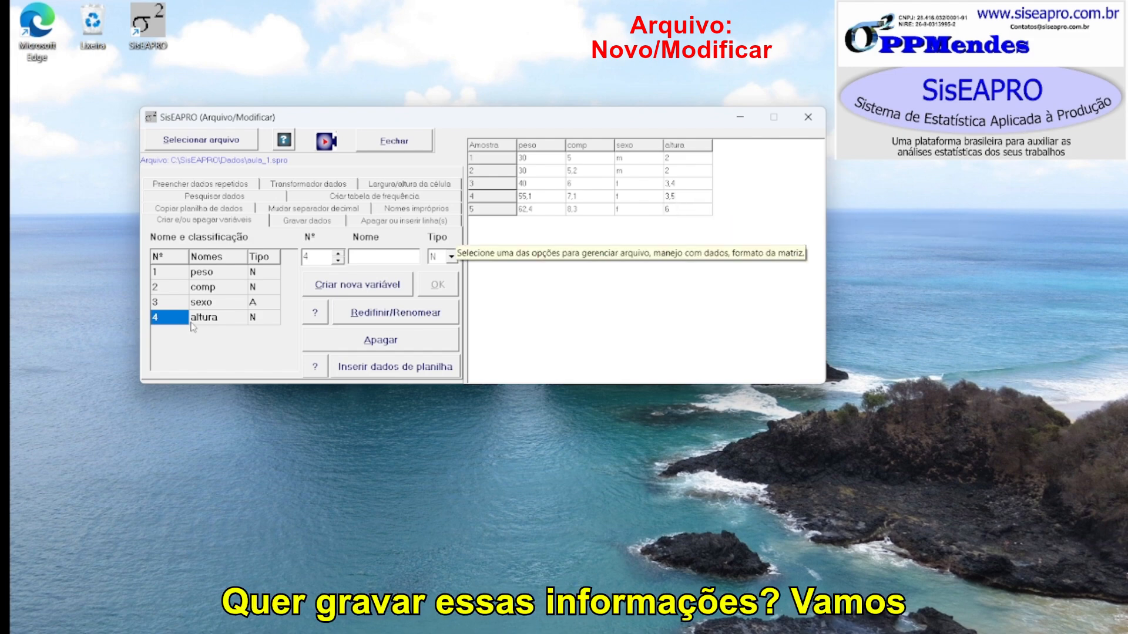
# Save the data as aula_1, replacing the existing file, and choose to continue entering data
pyautogui.click(307, 221)
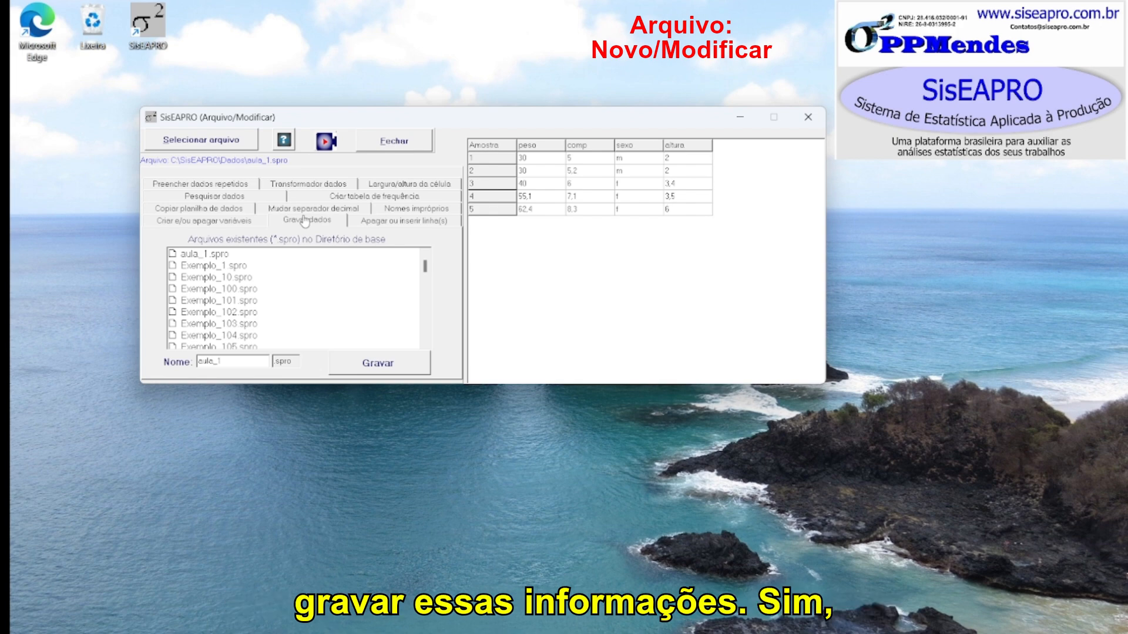
pyautogui.click(378, 364)
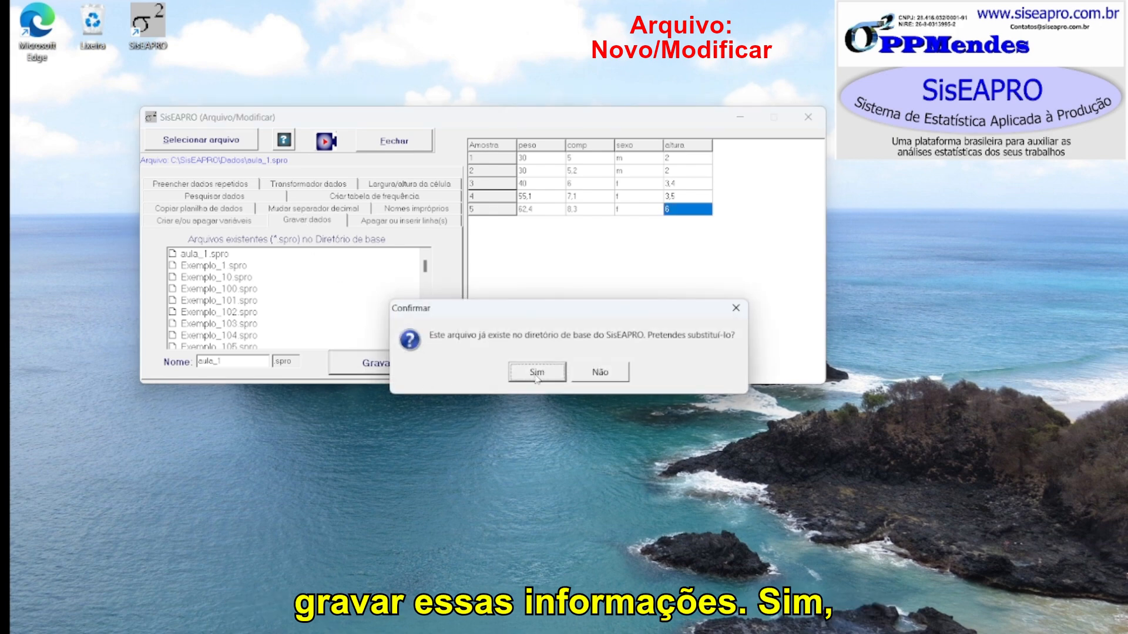
pyautogui.click(536, 372)
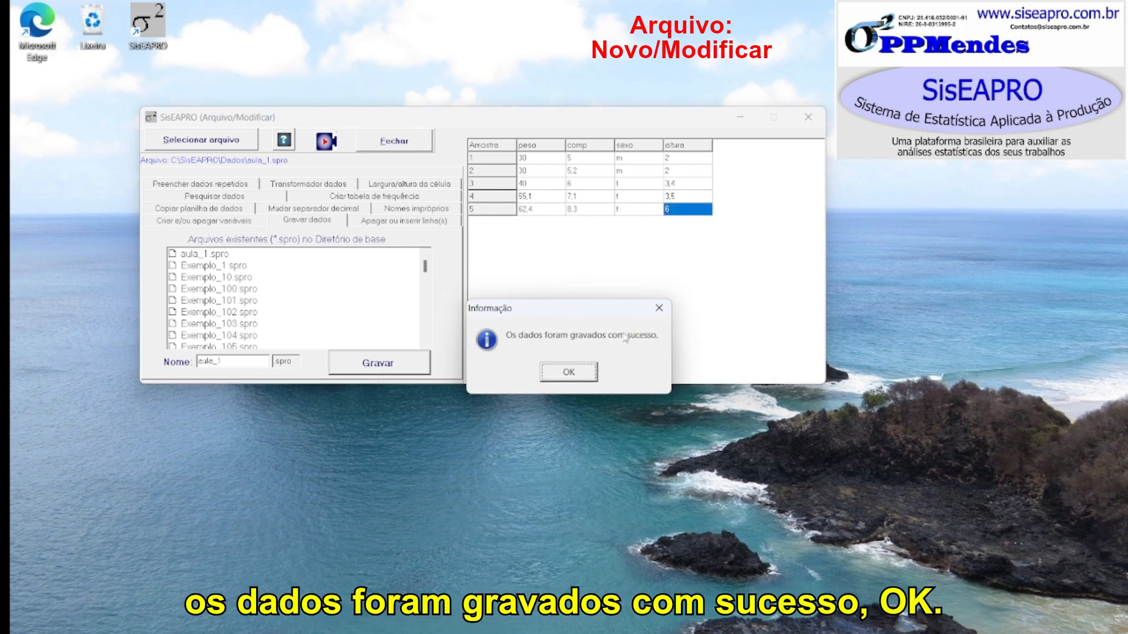
pyautogui.click(575, 372)
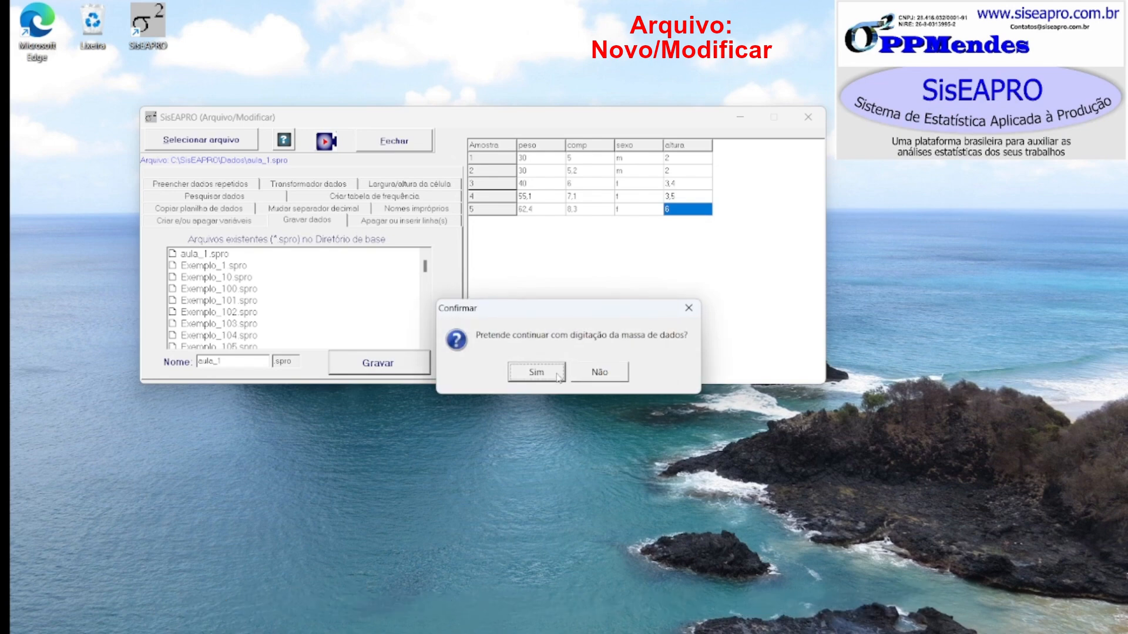
pyautogui.click(537, 372)
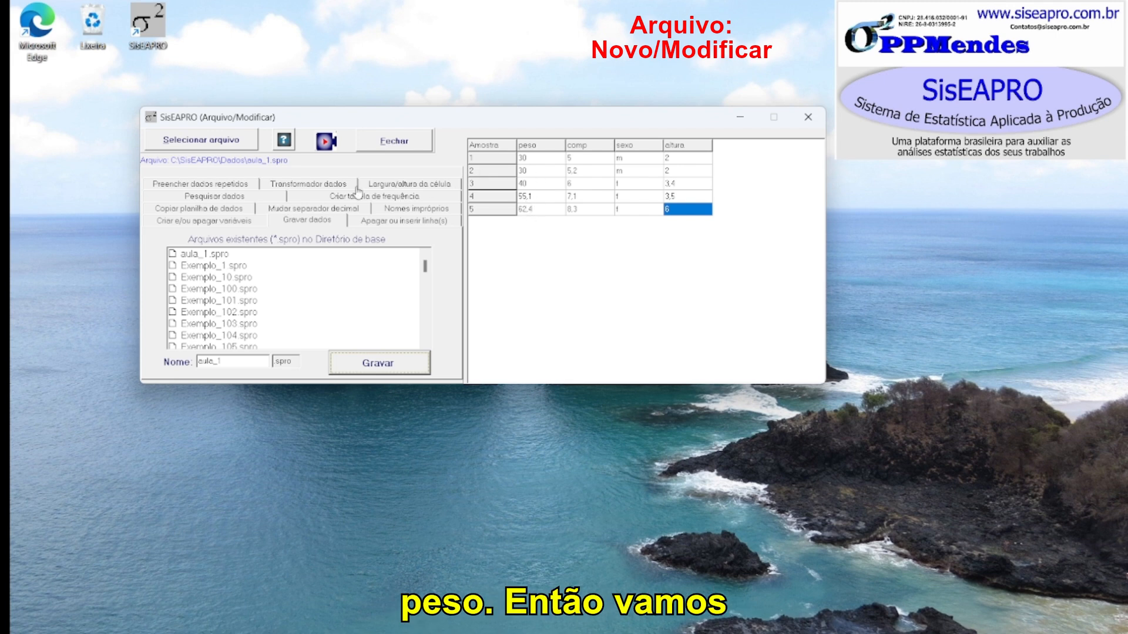
# Create the new variable lnpeso by applying the Ln(Yi) transformation to peso
pyautogui.click(299, 187)
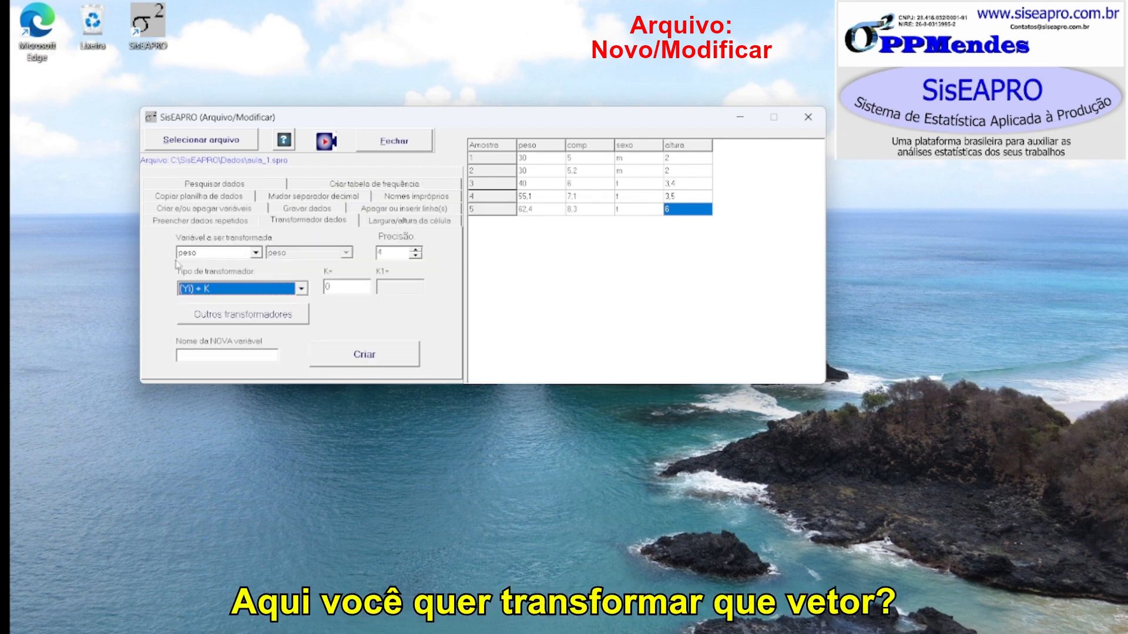
pyautogui.click(254, 253)
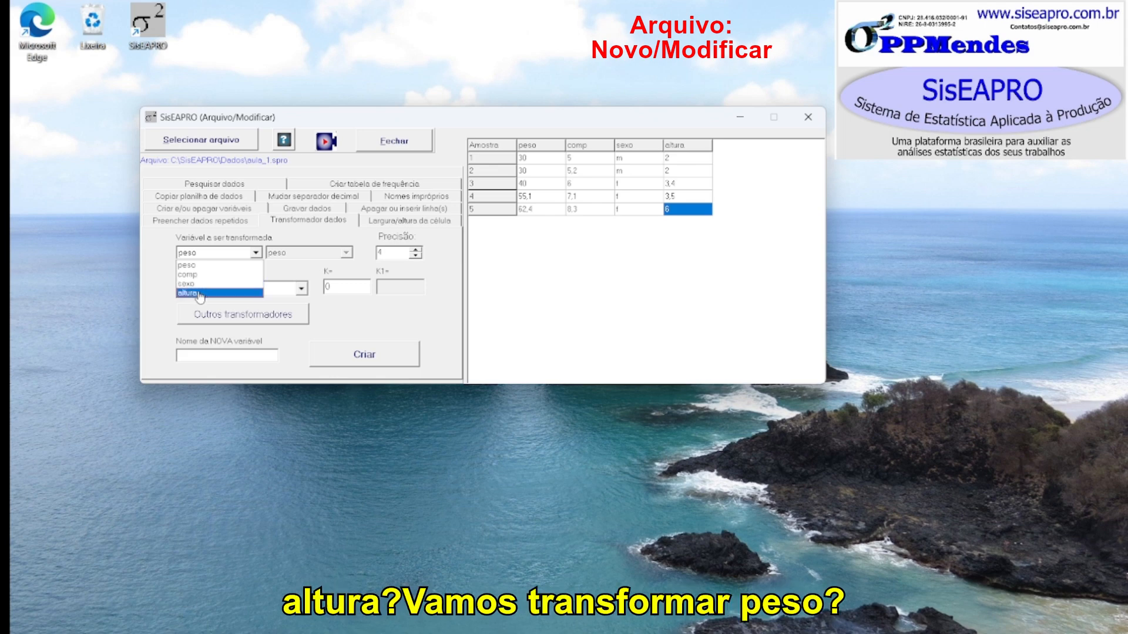
pyautogui.click(198, 265)
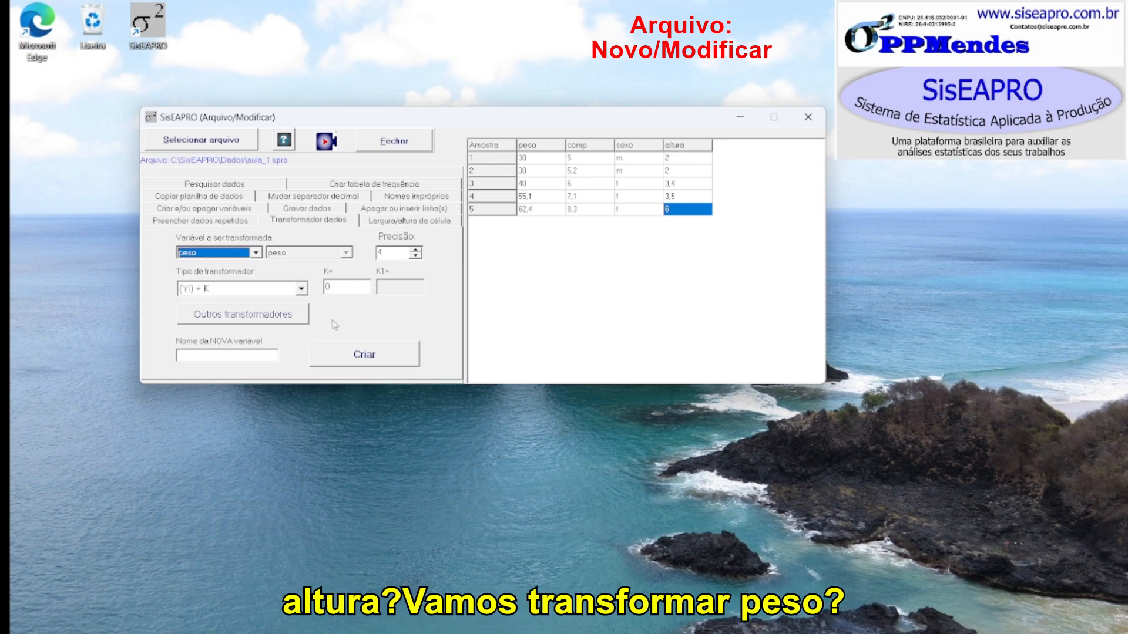
pyautogui.click(299, 290)
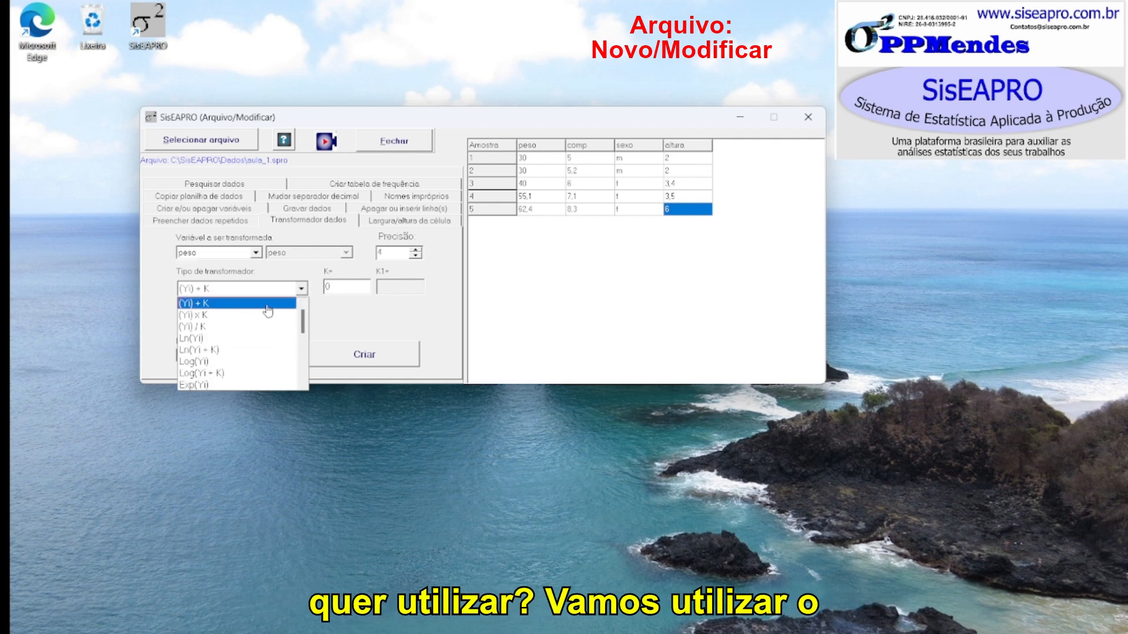
pyautogui.click(205, 340)
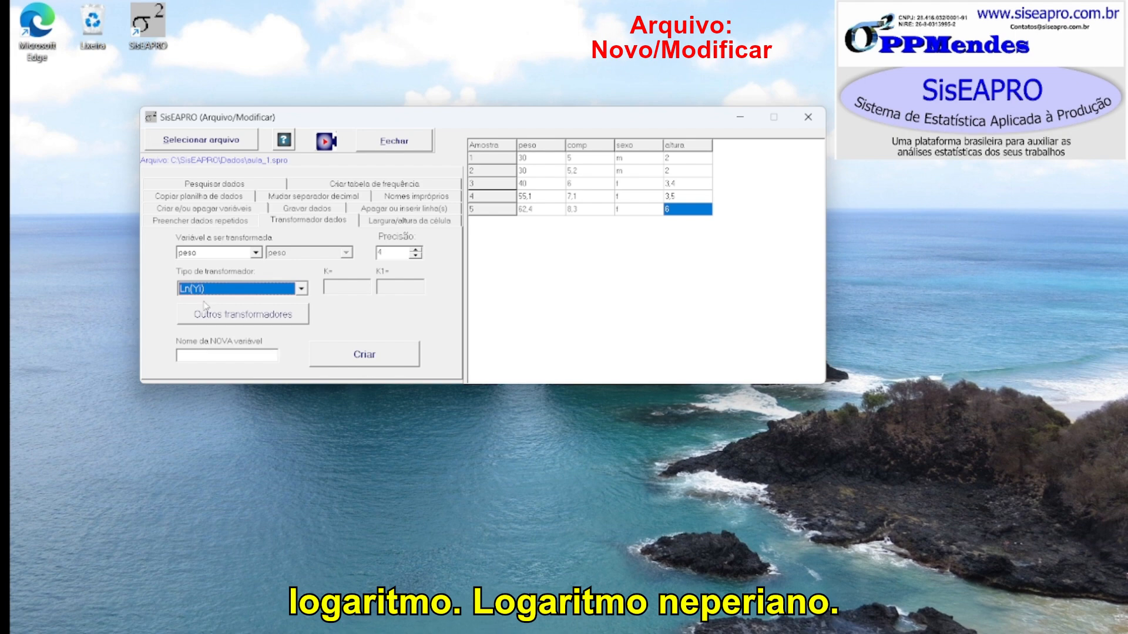
pyautogui.click(223, 357)
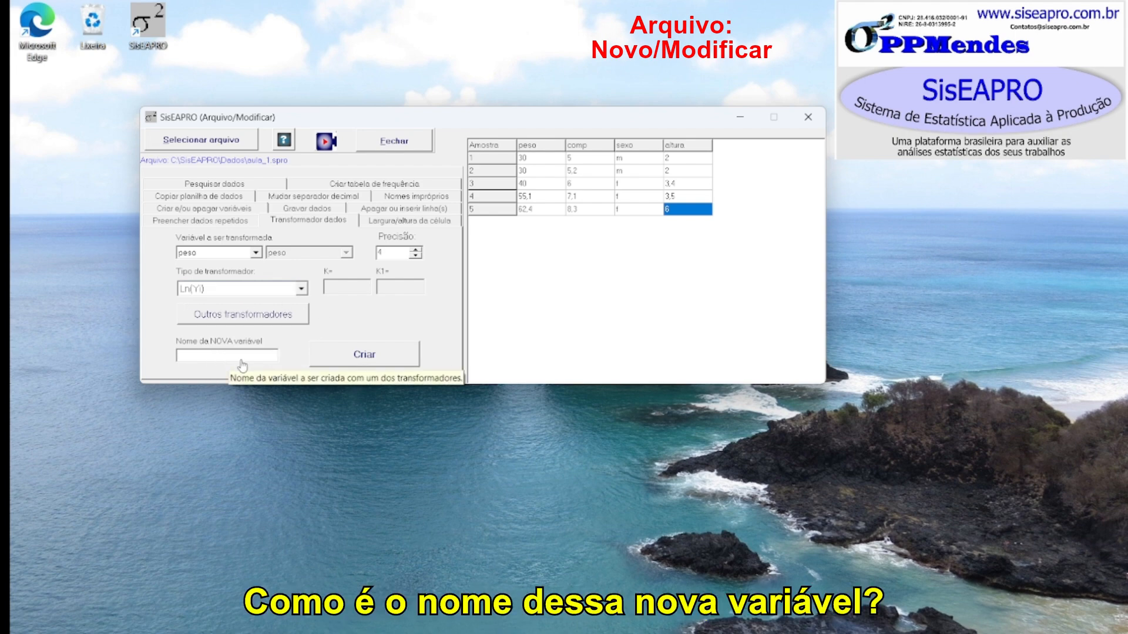
pyautogui.write('Lpeso')
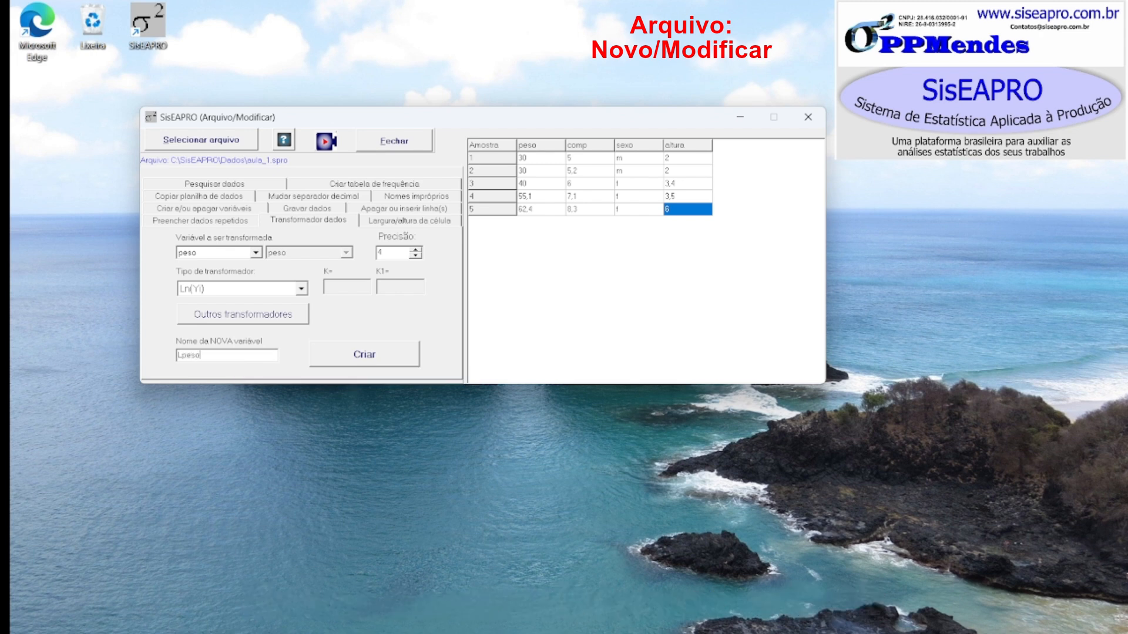
pyautogui.click(179, 356)
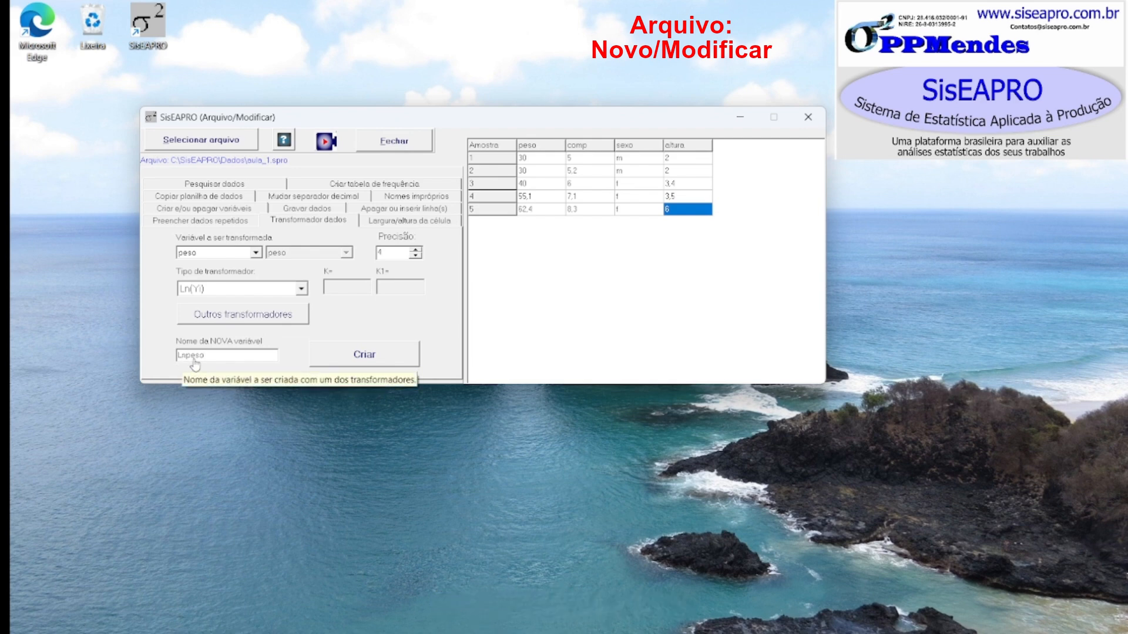
pyautogui.click(353, 361)
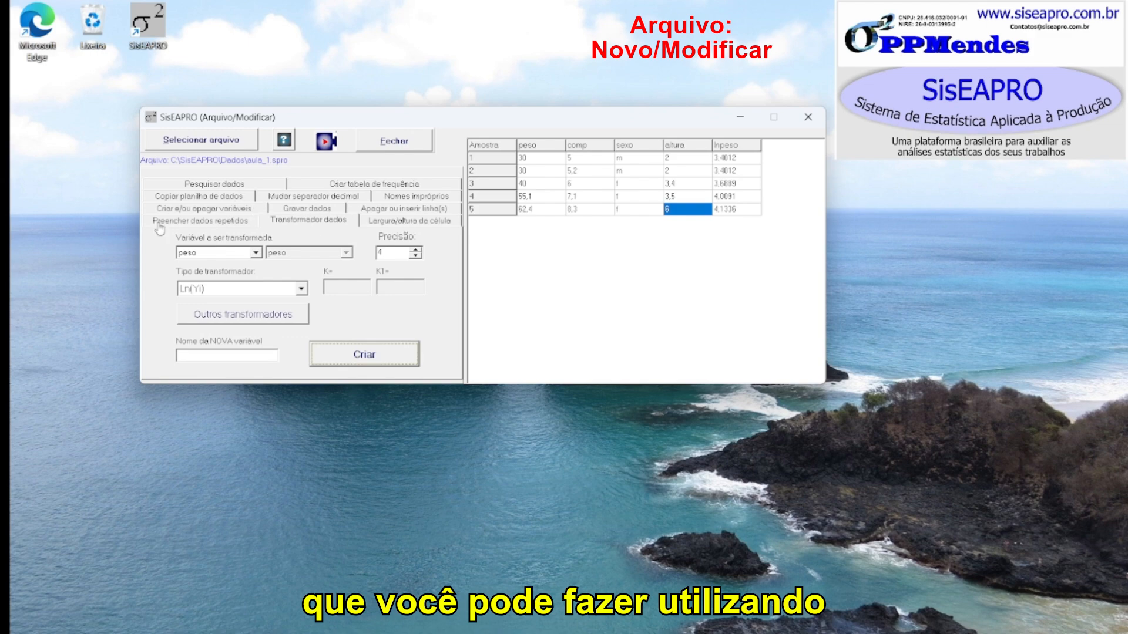
pyautogui.click(295, 210)
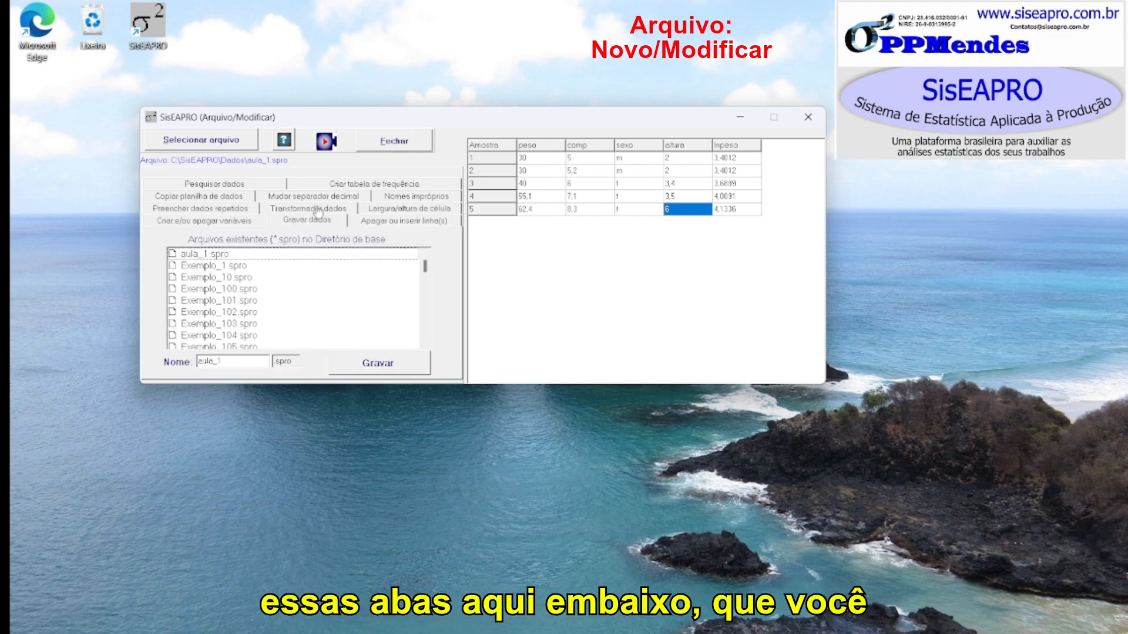
pyautogui.click(410, 209)
pyautogui.click(414, 199)
pyautogui.click(400, 187)
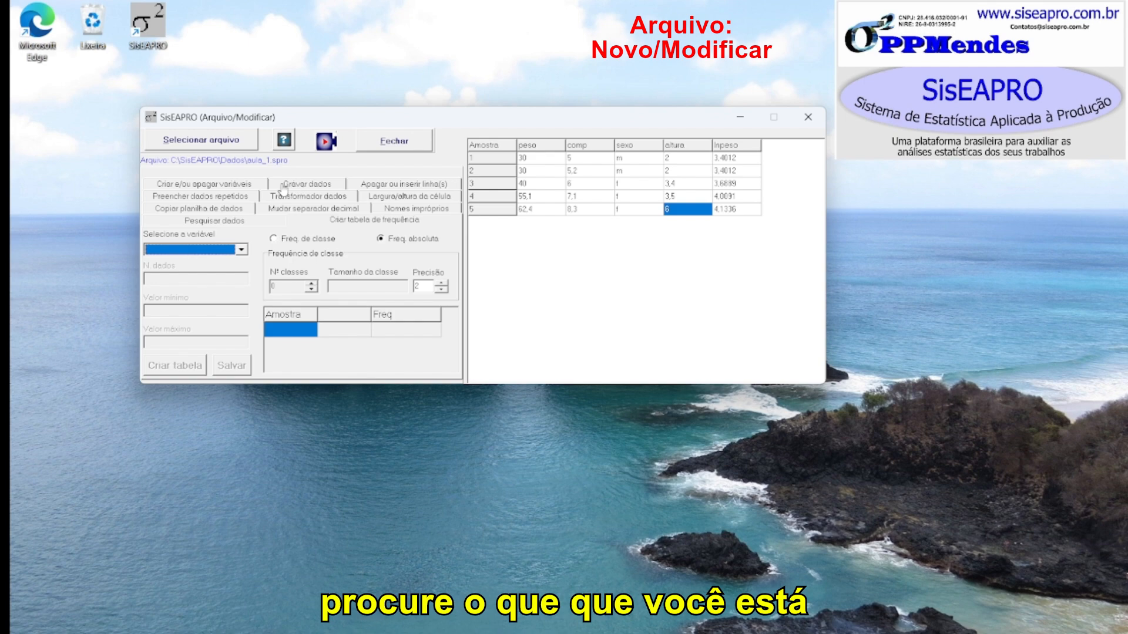
pyautogui.click(223, 188)
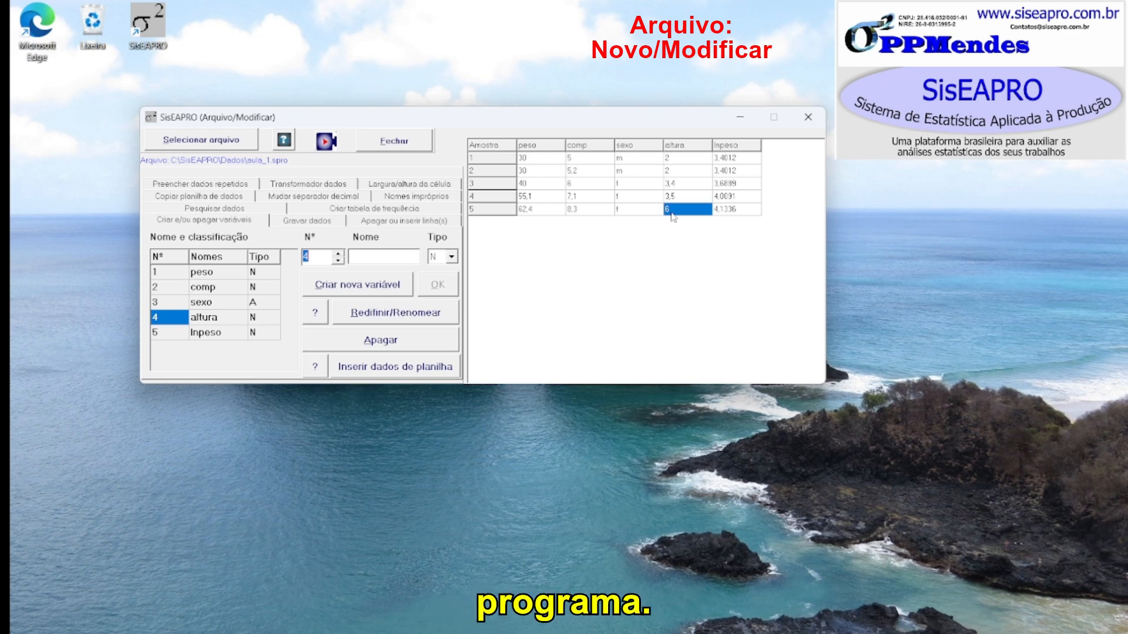
# Close the data modification window without saving the changes to the data grid
pyautogui.click(808, 117)
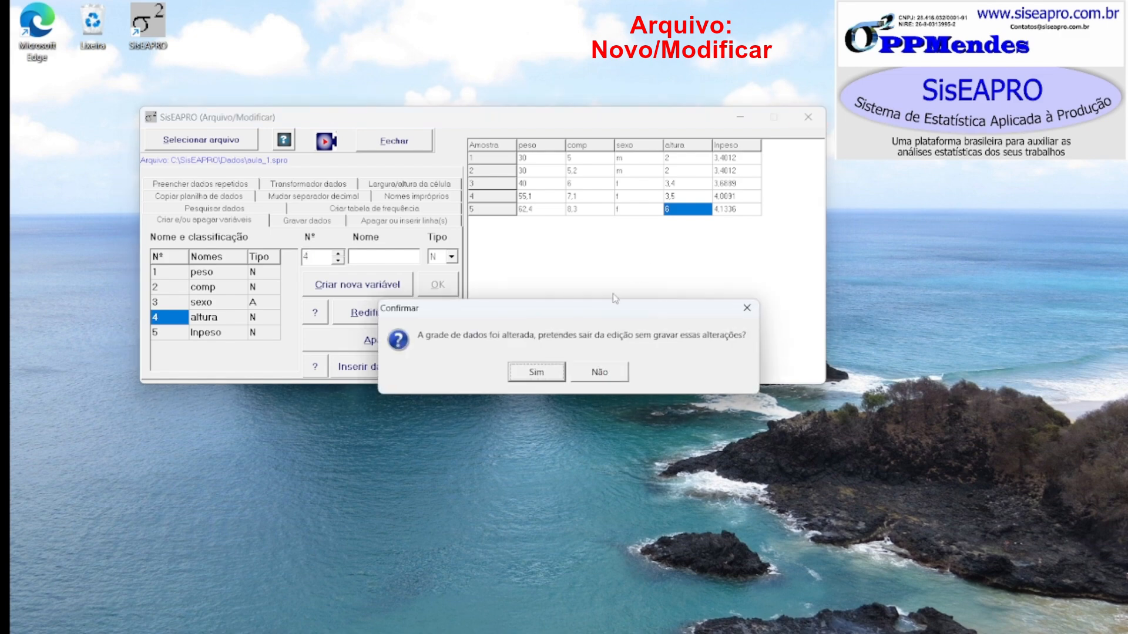
pyautogui.click(547, 369)
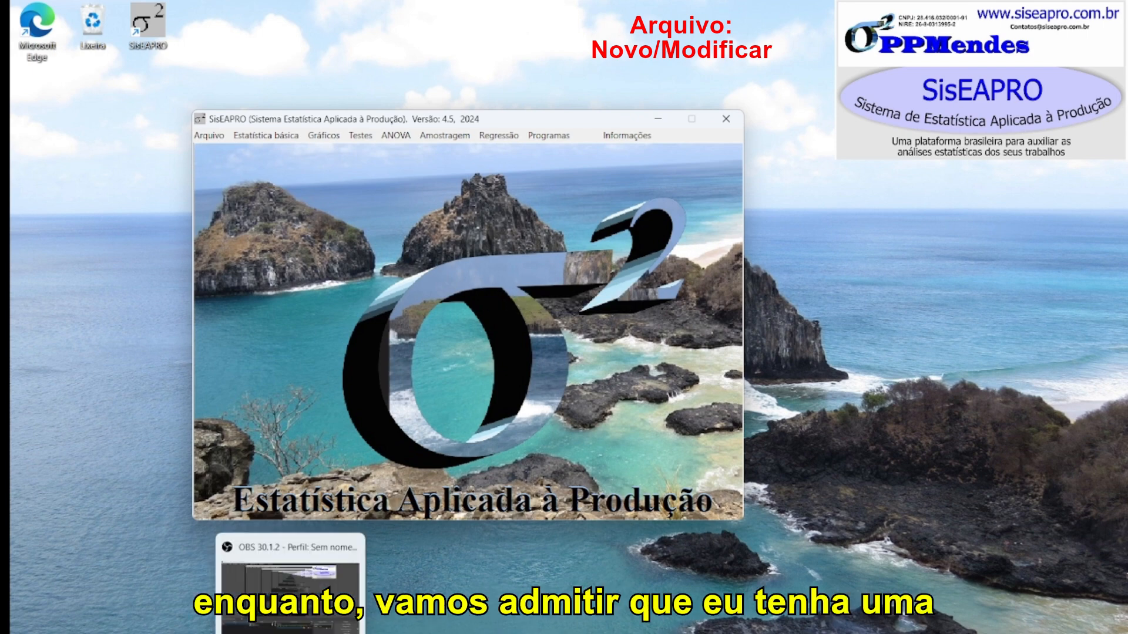
# Switch to the Excel workbook aa and copy the meses, custos and erros table in A1:C13, including its headers
pyautogui.click(257, 632)
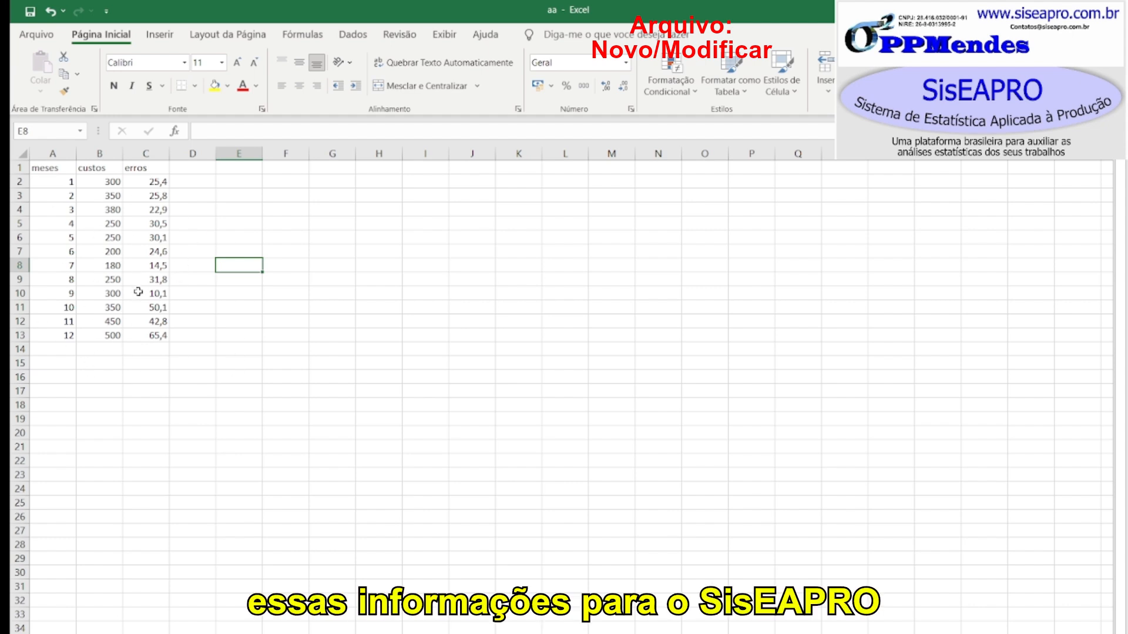
pyautogui.click(141, 351)
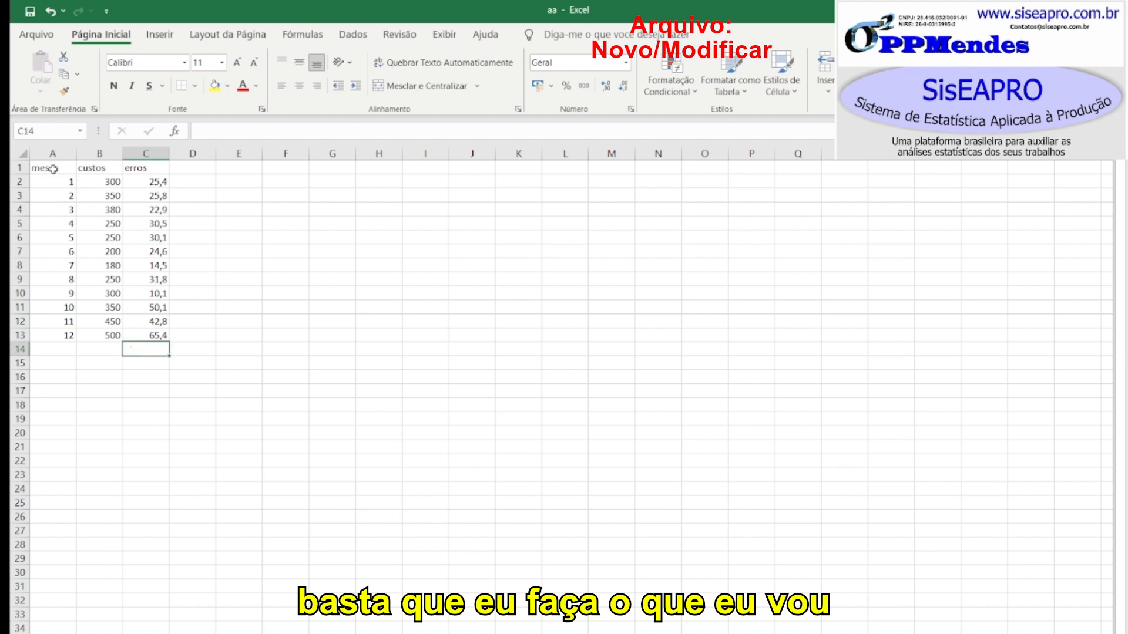
pyautogui.moveTo(52, 168); pyautogui.dragTo(153, 335)
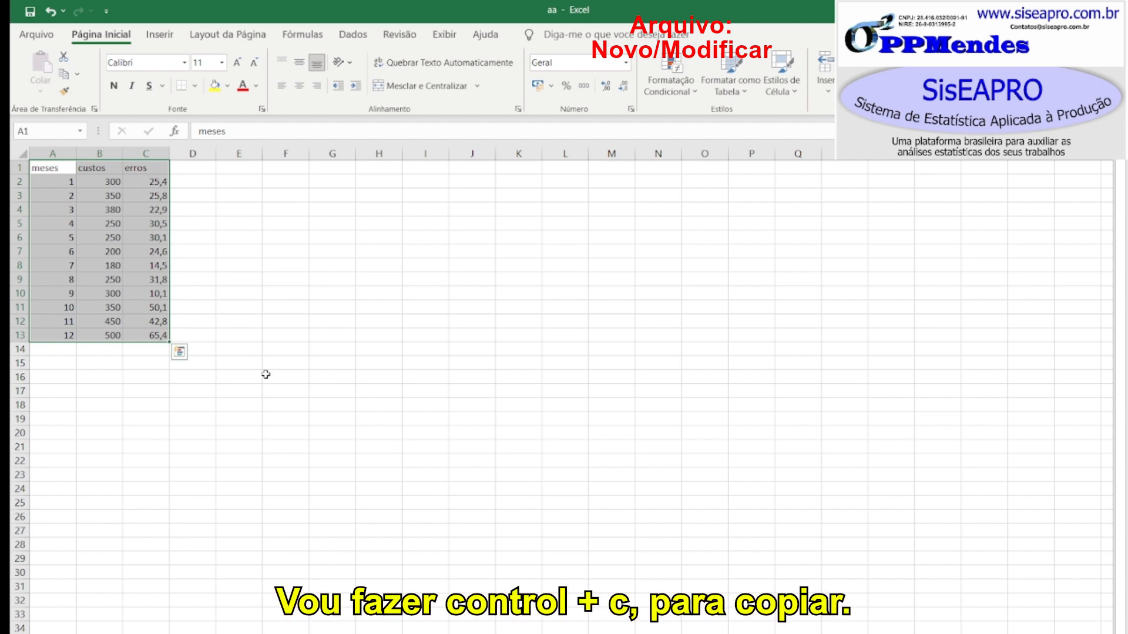
pyautogui.hotkey('ctrl', 'c')
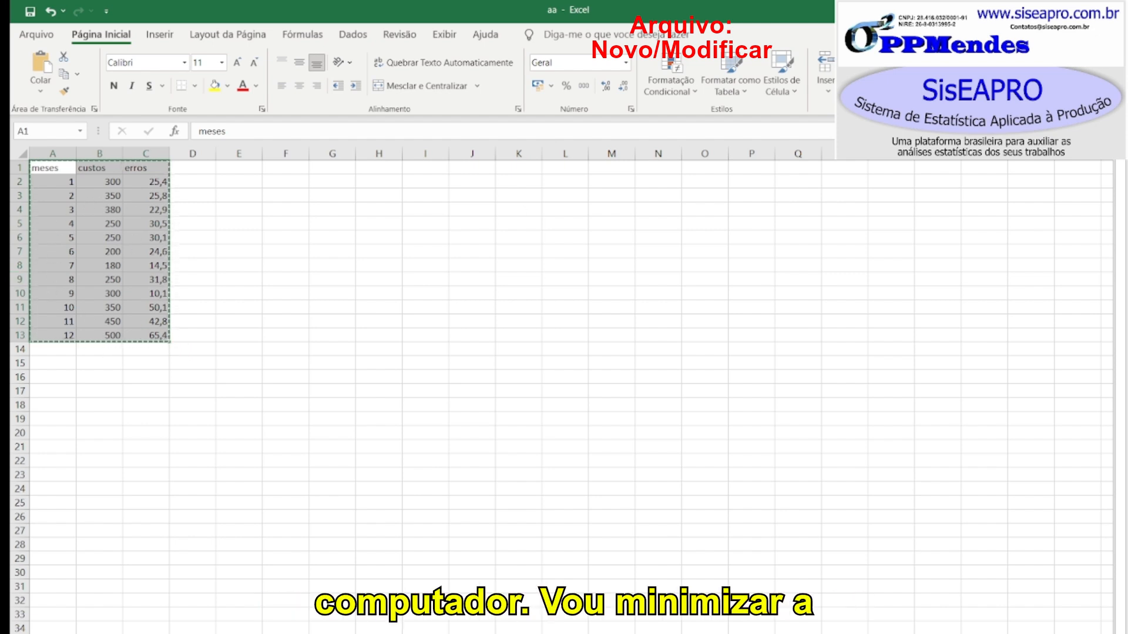
# Switch to SisEAPRO, start a new data file and transfer the copied meses, custos and erros spreadsheet into its data grid
pyautogui.click(1043, 10)
pyautogui.click(199, 138)
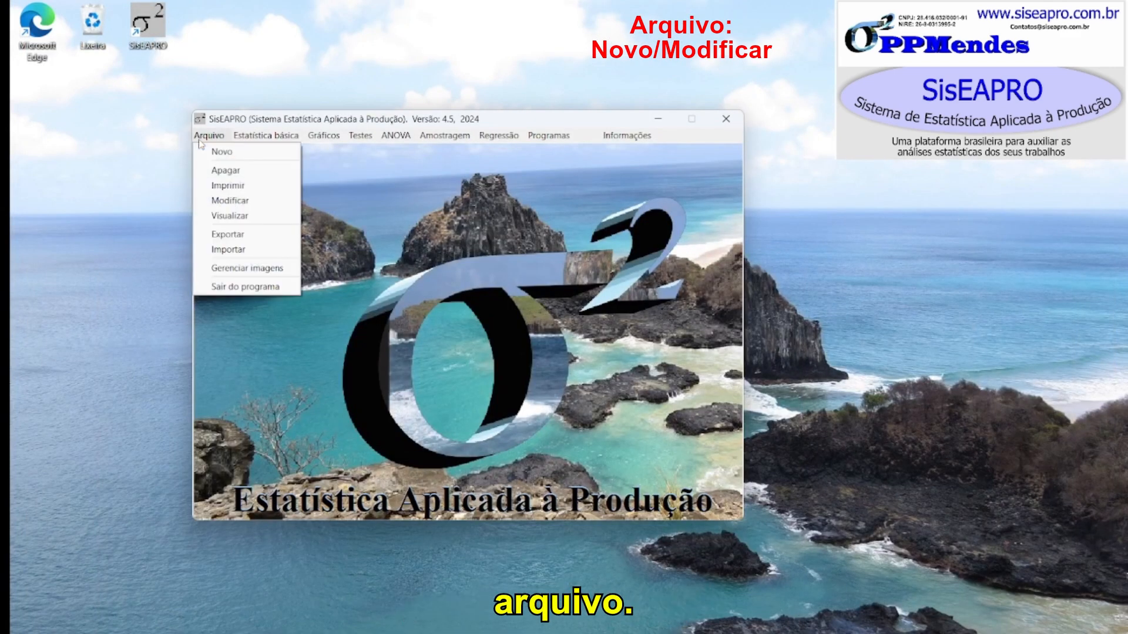
pyautogui.click(237, 152)
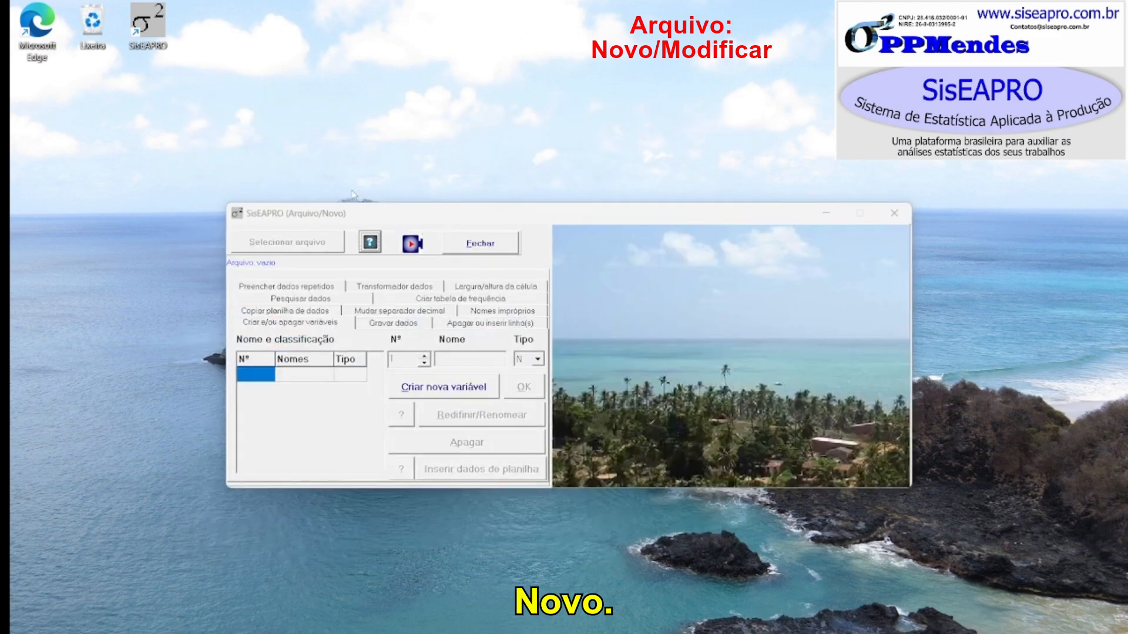
pyautogui.moveTo(359, 216); pyautogui.dragTo(334, 127)
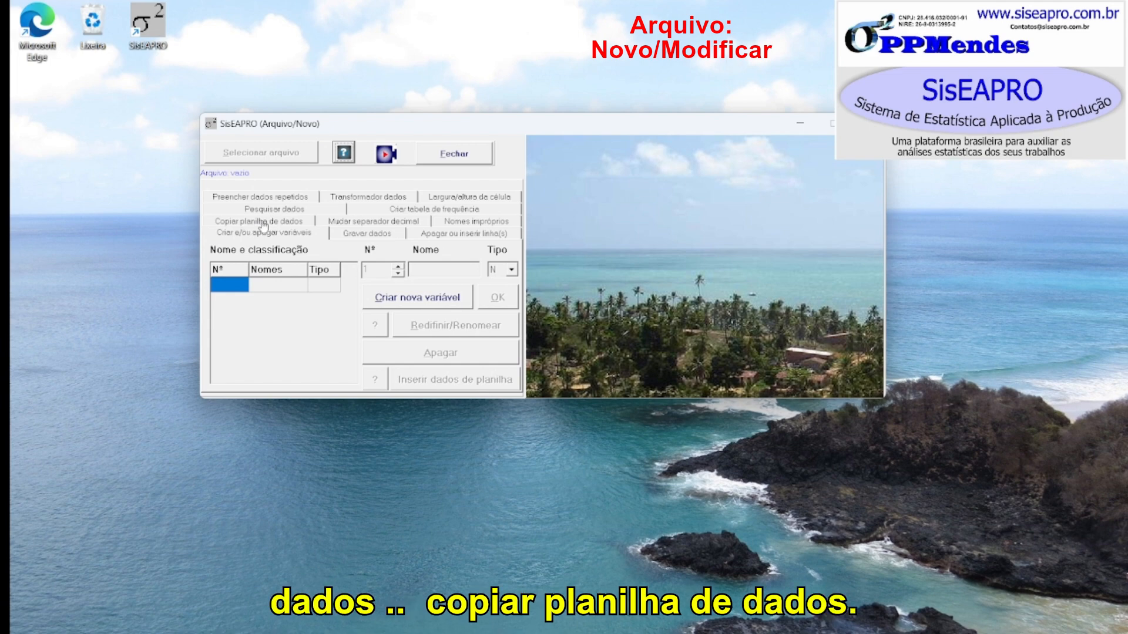
pyautogui.click(262, 223)
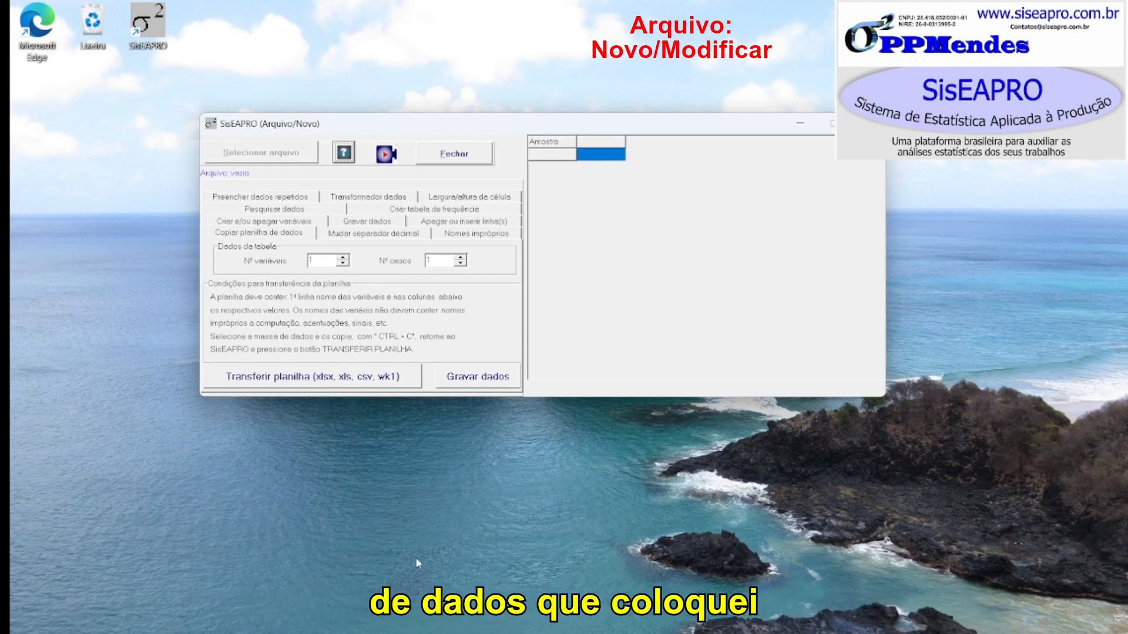
pyautogui.click(351, 379)
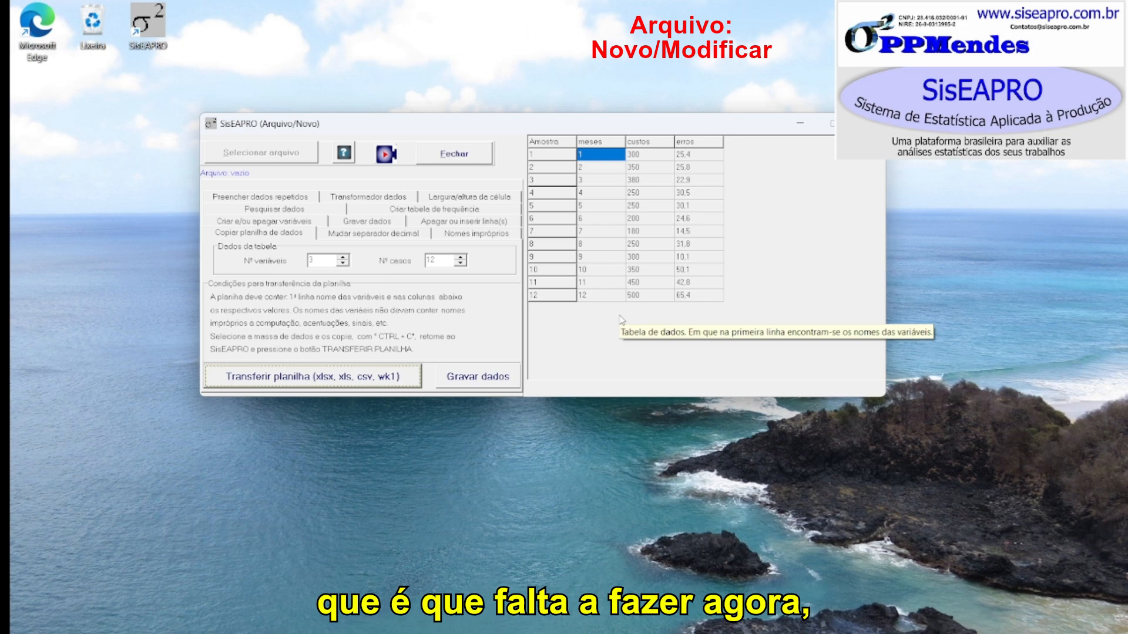
# Save the transferred data as aula_2 in the Dados folder and close the new file window
pyautogui.click(491, 379)
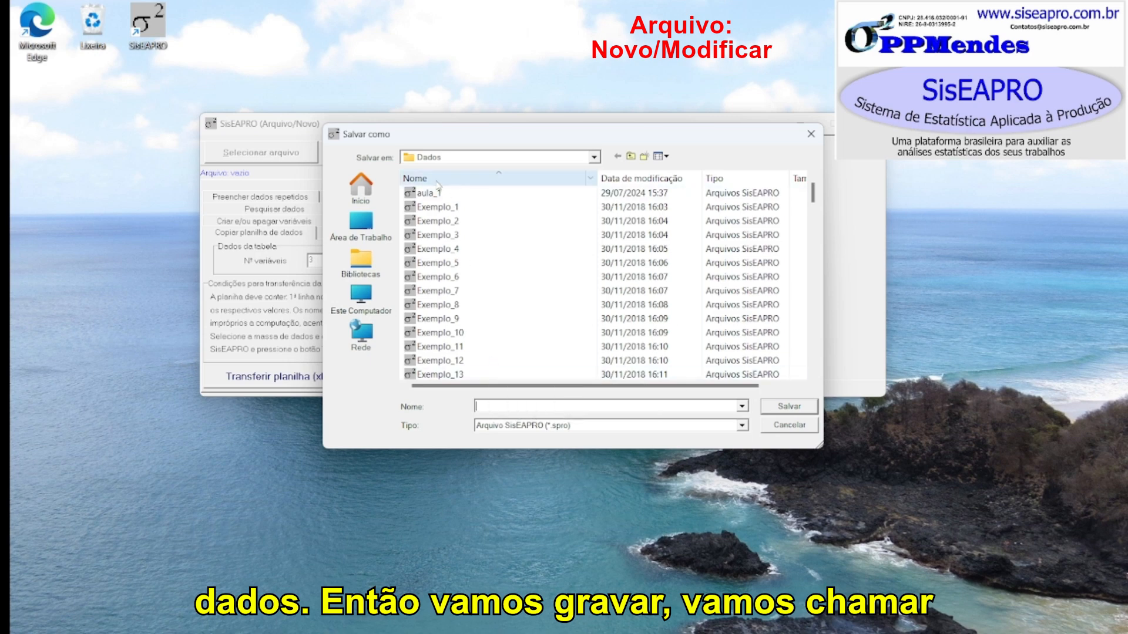
pyautogui.click(511, 406)
pyautogui.write('au')
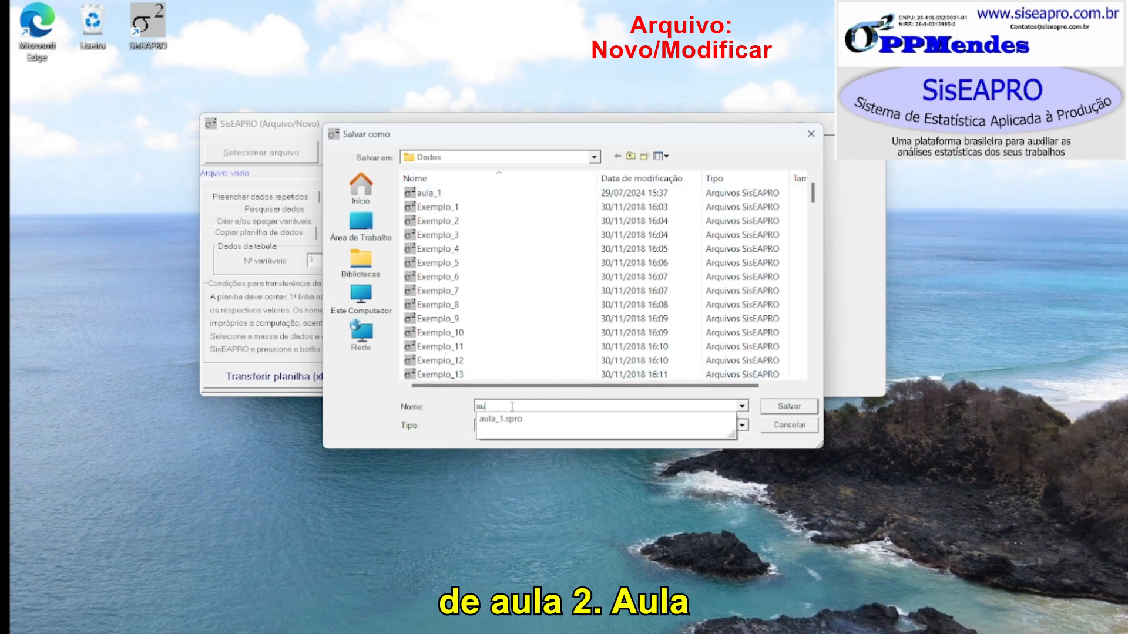
pyautogui.write('la_2')
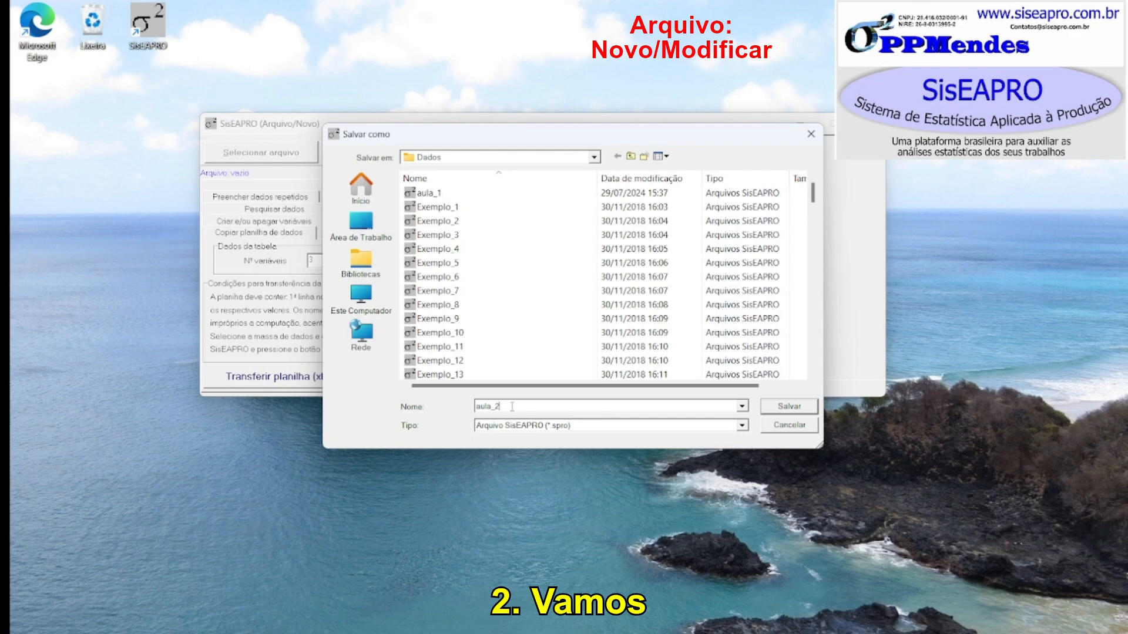
pyautogui.click(800, 408)
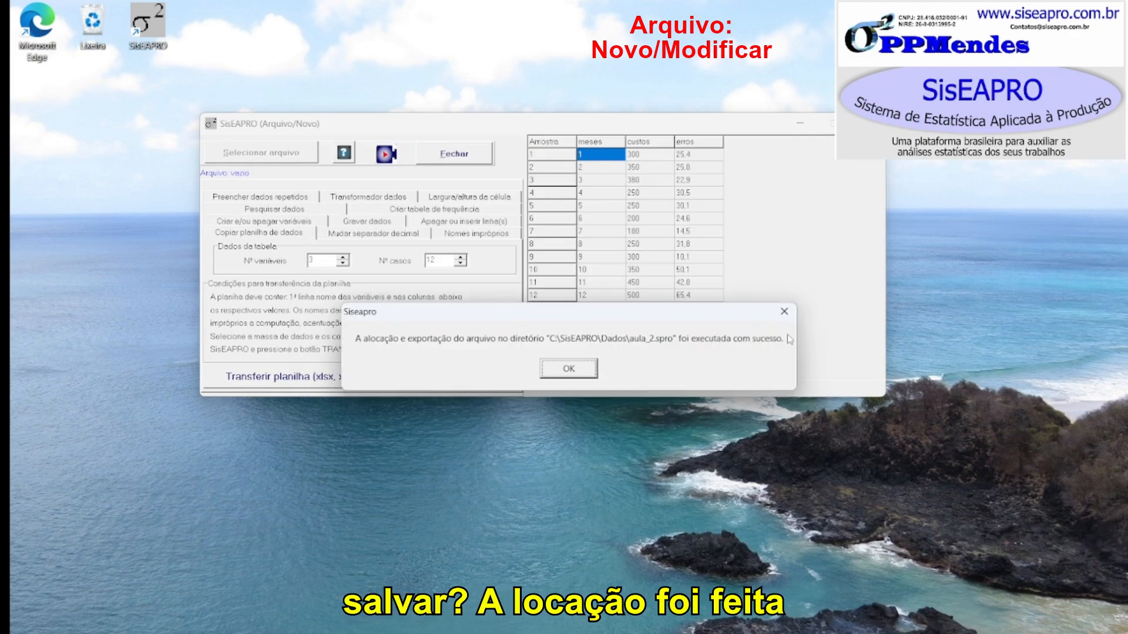
pyautogui.click(563, 372)
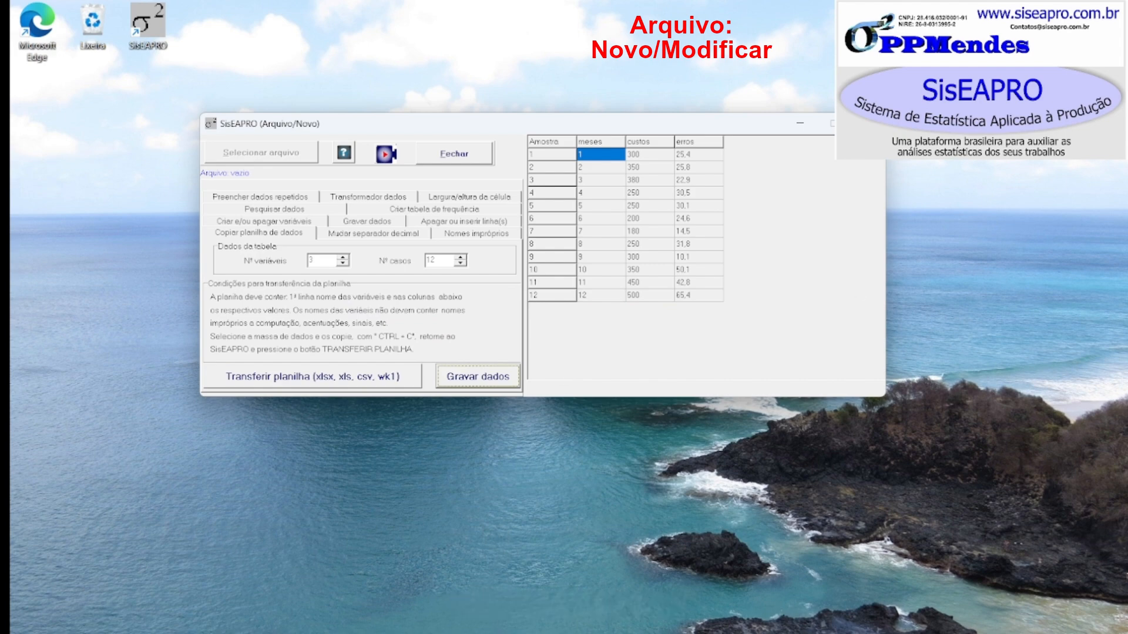
pyautogui.click(868, 123)
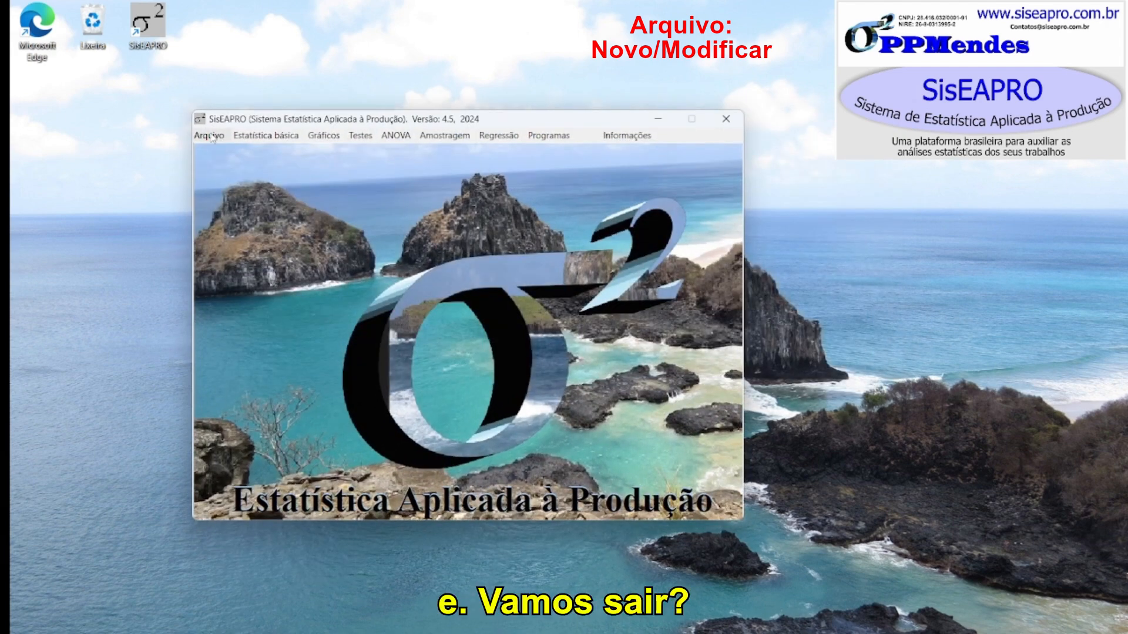
# View the contents of the data file aula_2.spro, then exit SisEAPRO
pyautogui.click(208, 135)
pyautogui.click(230, 216)
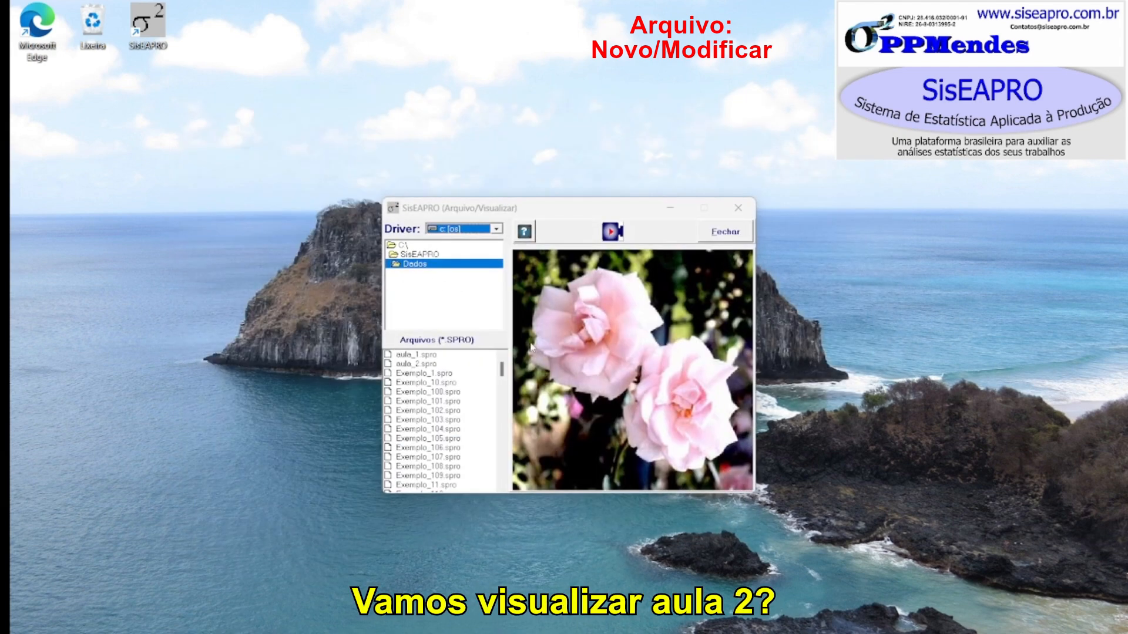
pyautogui.click(422, 364)
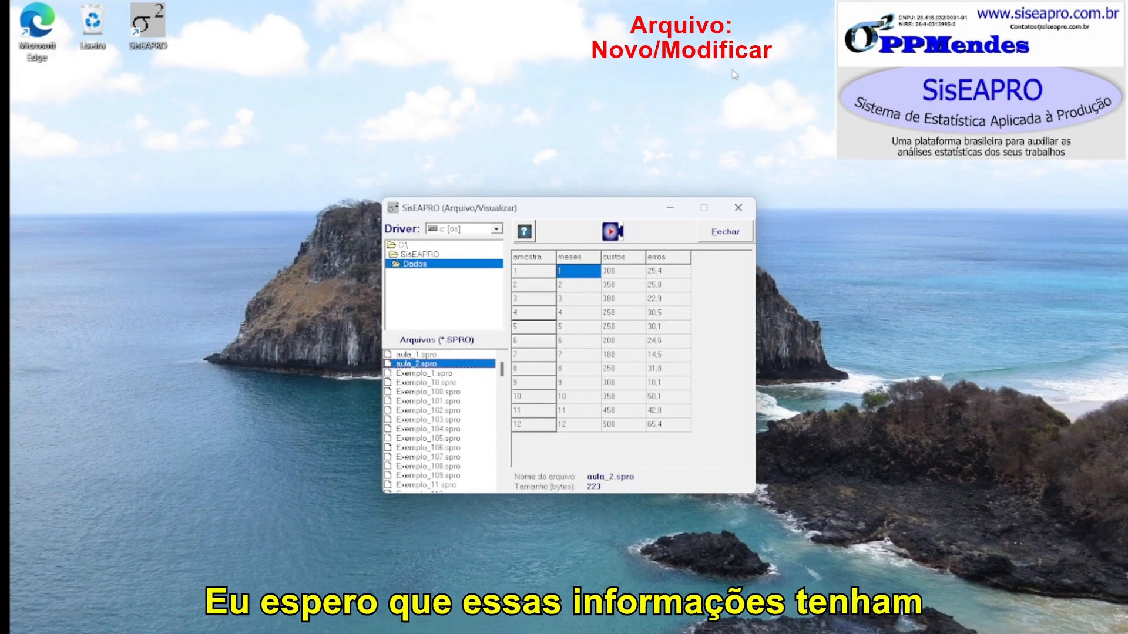
pyautogui.click(738, 208)
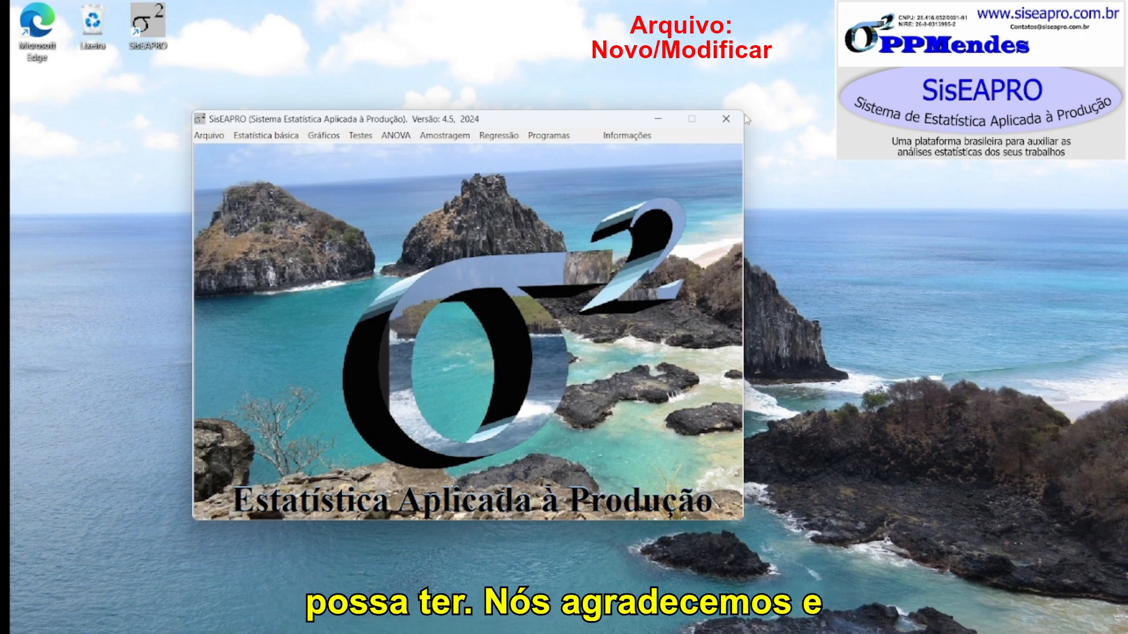
pyautogui.click(726, 118)
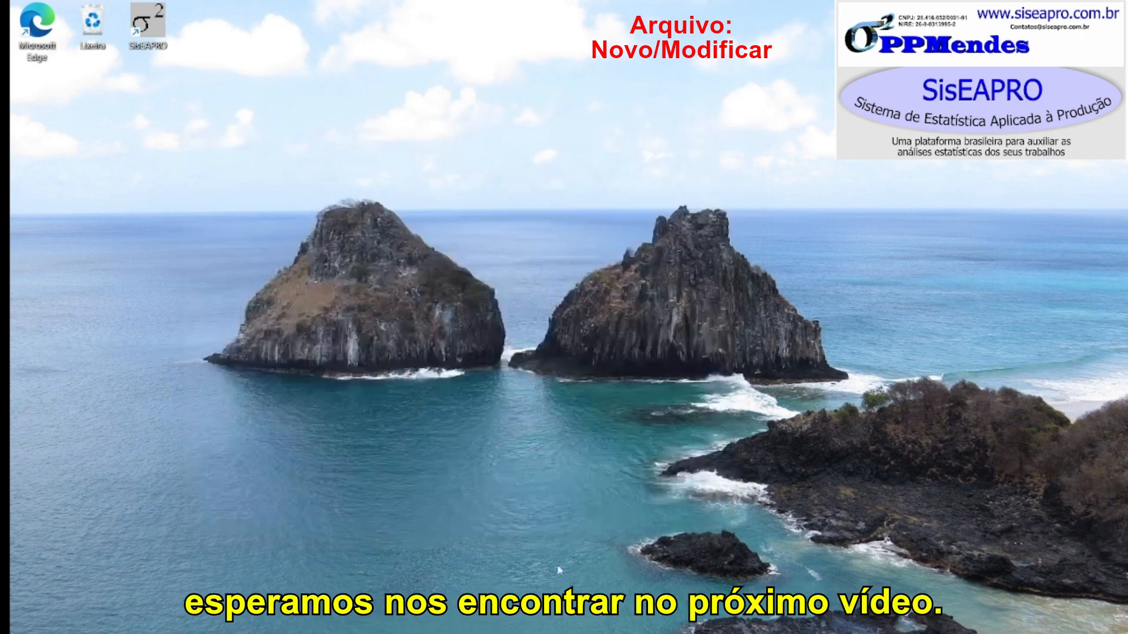